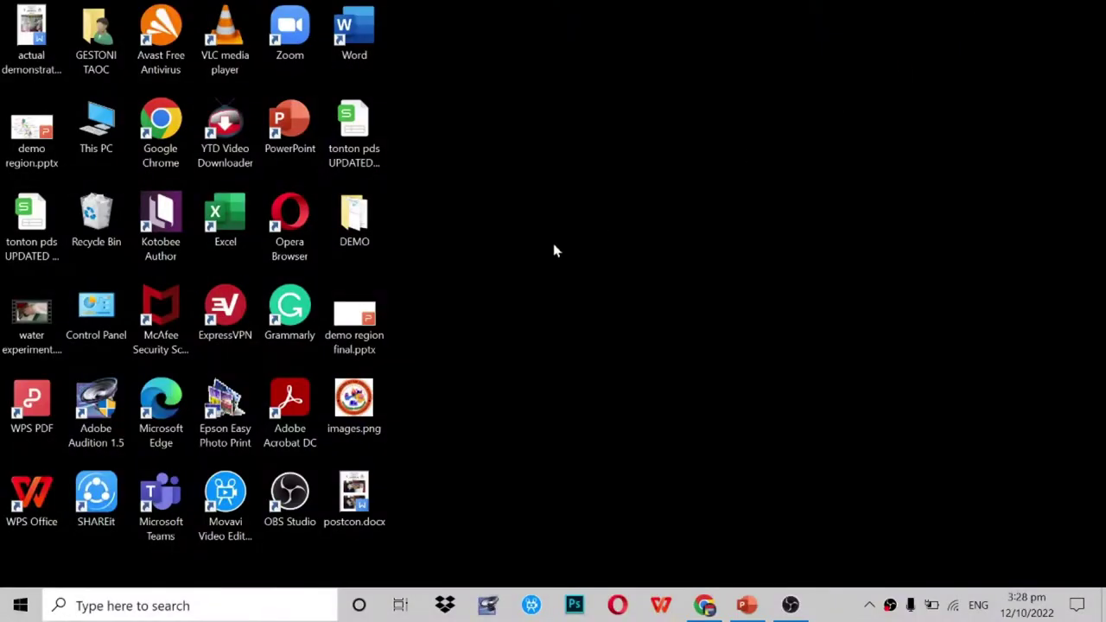
Open PowerPoint from its desktop shortcut and create a Blank Presentation.
right_click(284, 127)
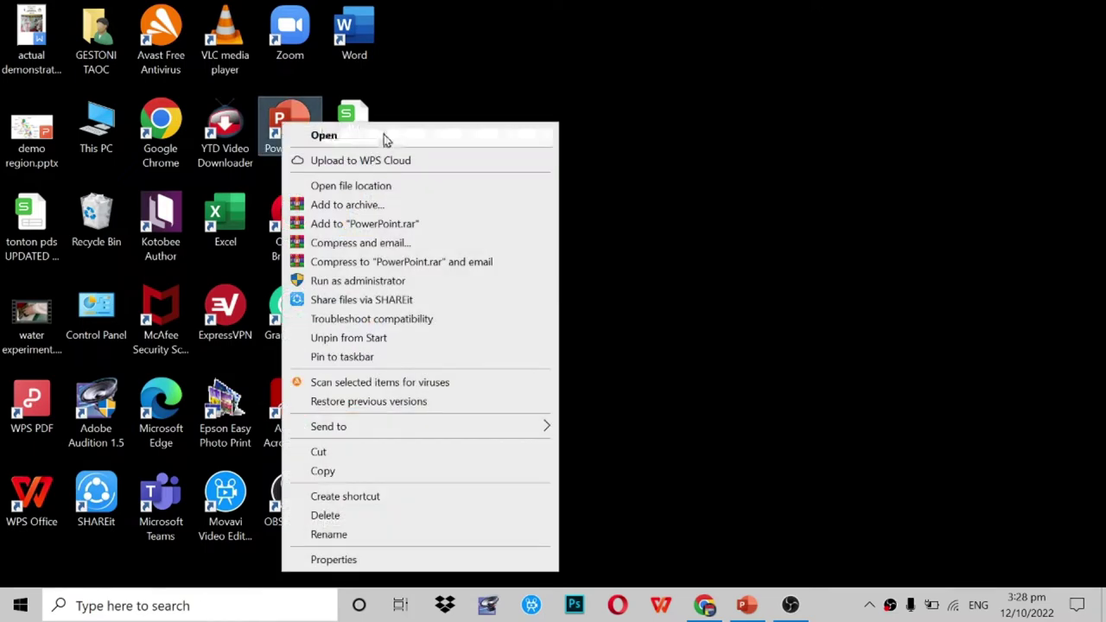
left_click(388, 138)
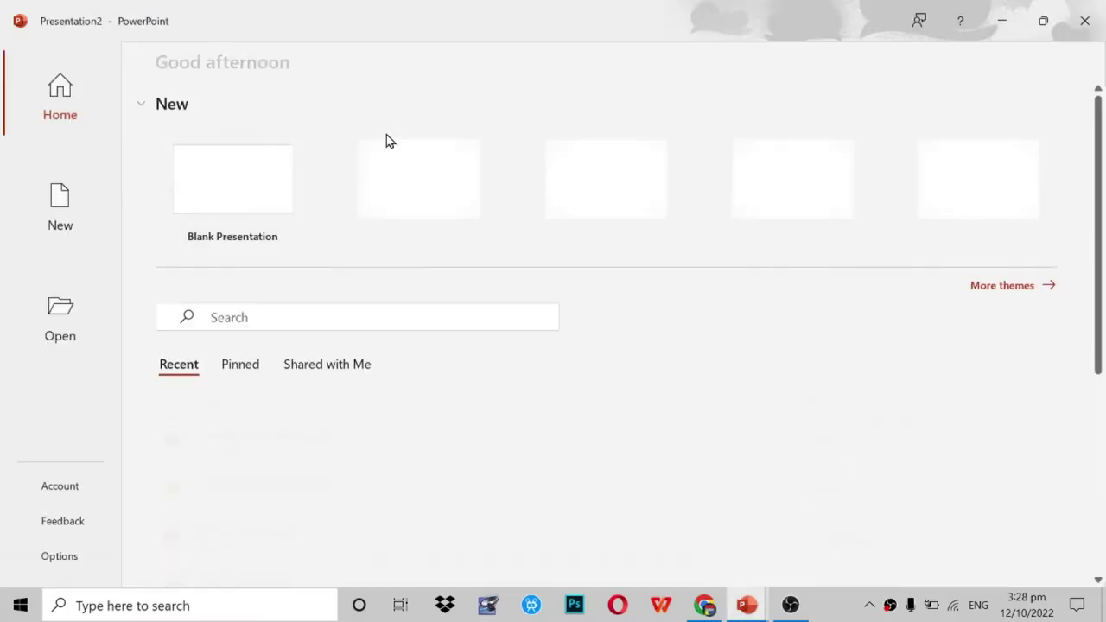
left_click(235, 218)
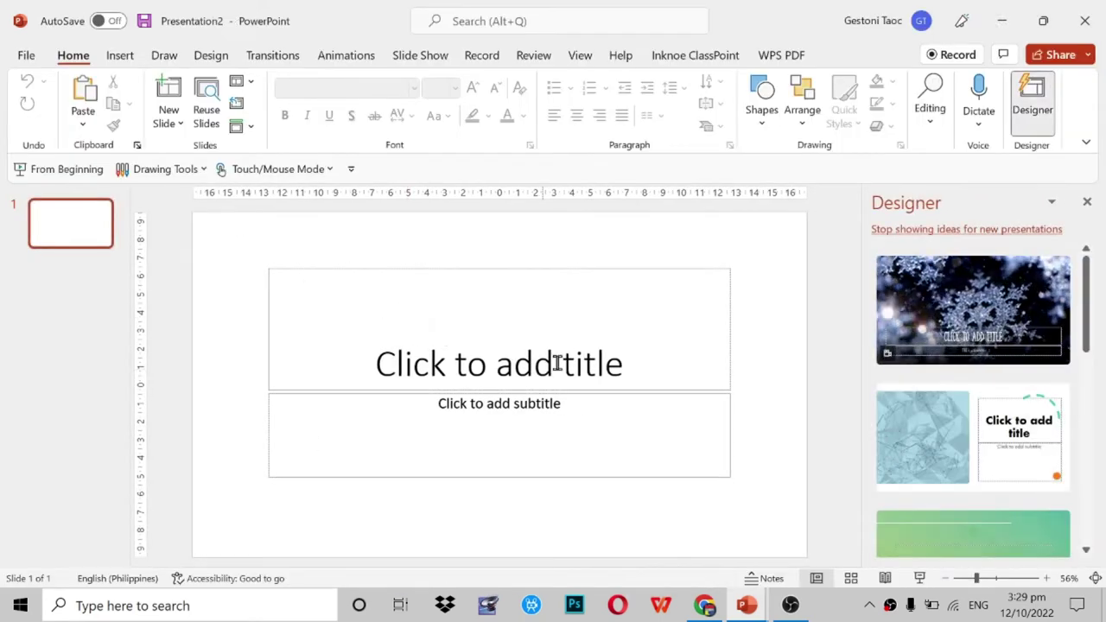
Type 'Earth' in the title placeholder and select the word.
left_click(616, 370)
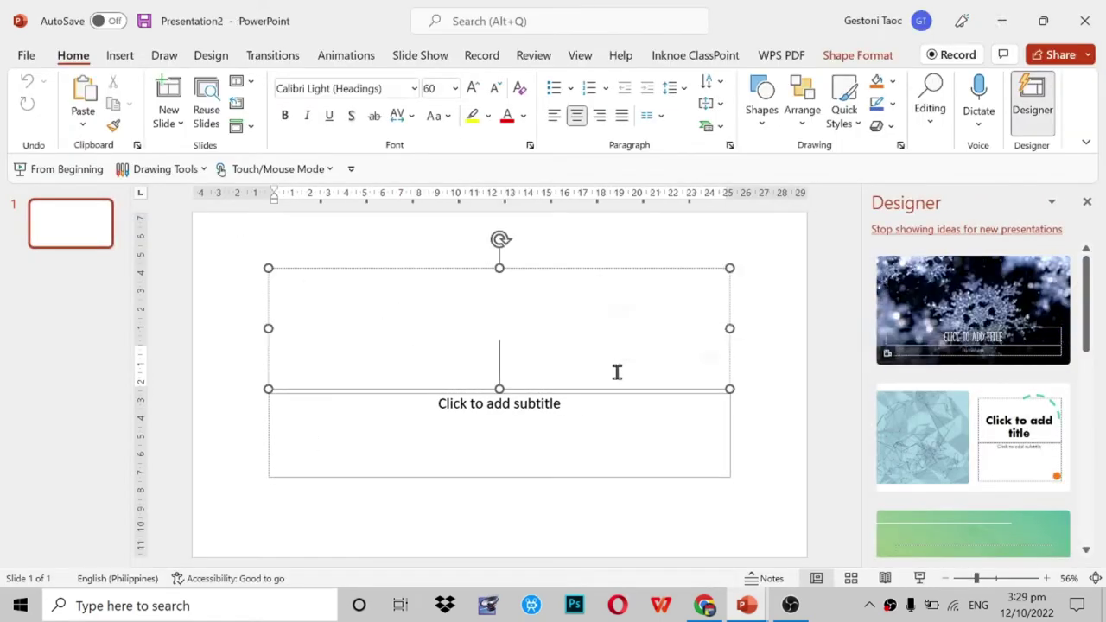
type("Earth")
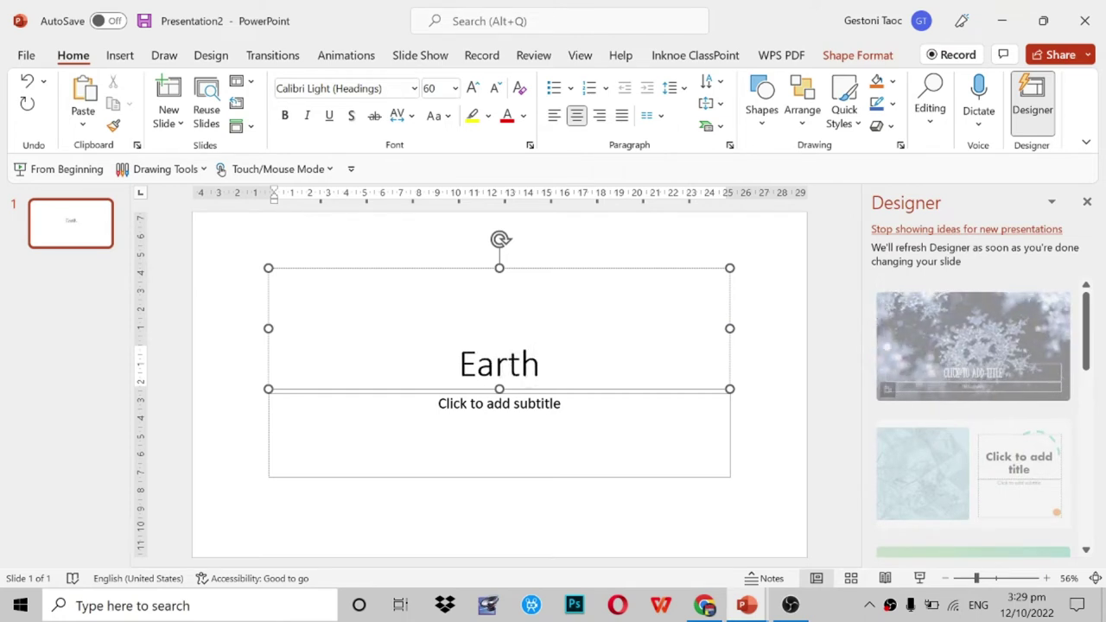
left_click_drag(563, 363, 413, 363)
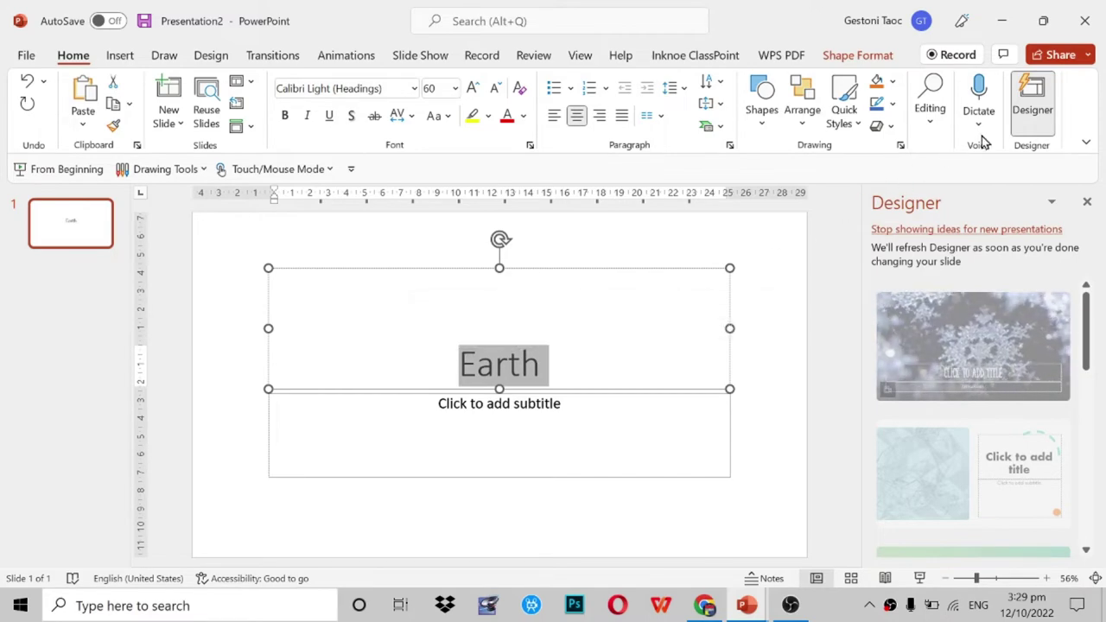
left_click(1036, 105)
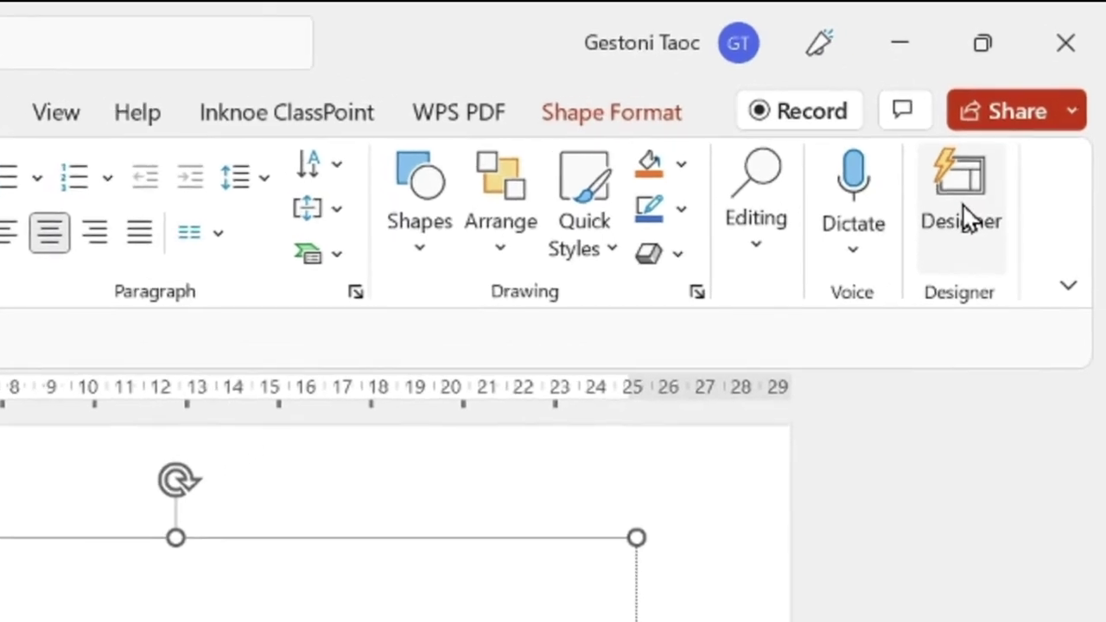
Show the Designer pane and browse its planet-themed design ideas for the Earth slide.
left_click(997, 160)
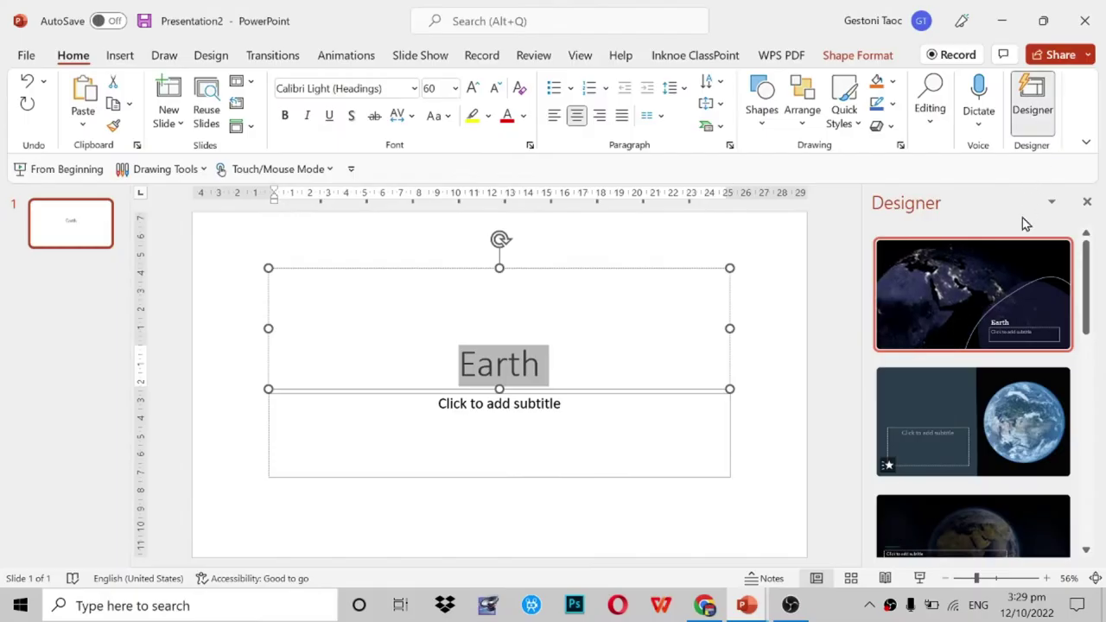
mouse_move(1090, 281)
left_mouse_down()
mouse_move(1100, 505)
mouse_move(1072, 276)
left_mouse_up()
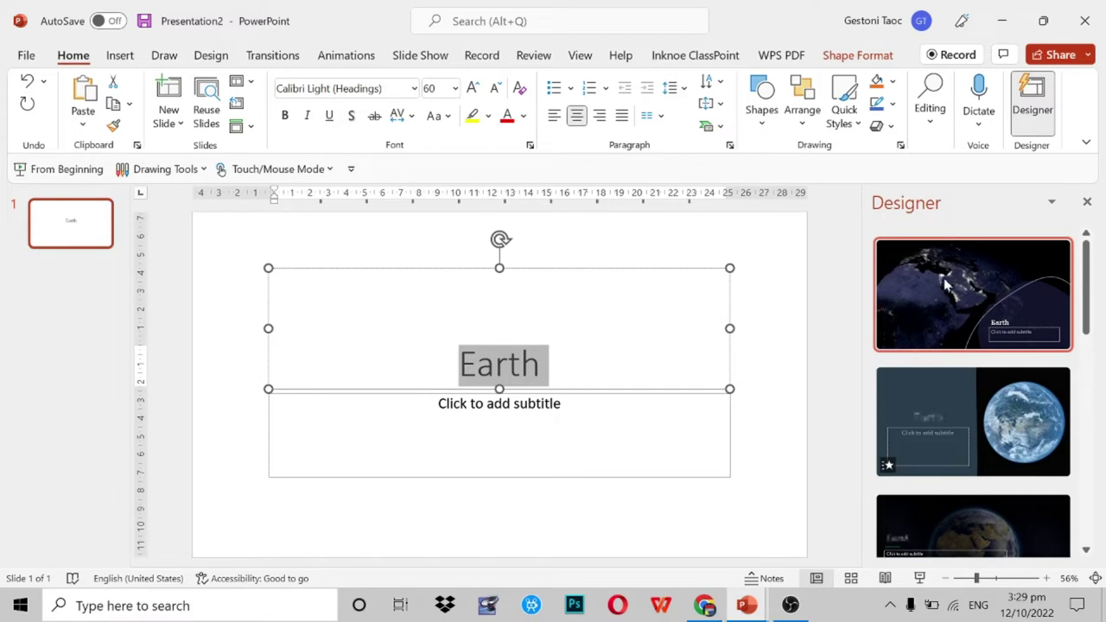
Apply the first night-Earth globe design idea and grow the Earth title to 72 pt.
left_click(946, 285)
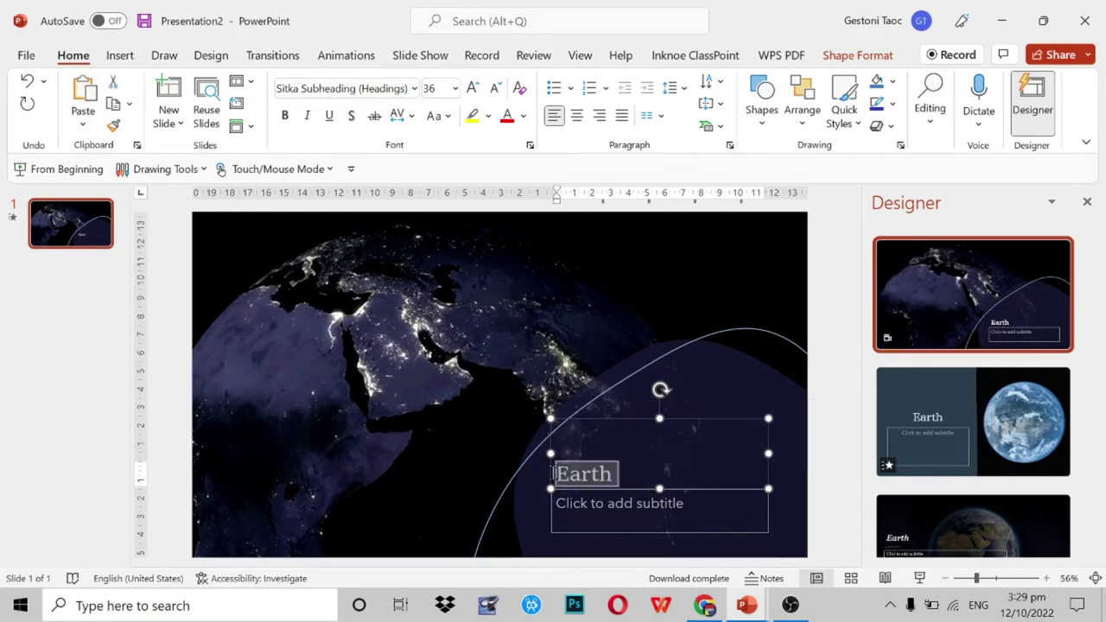
mouse_move(557, 474)
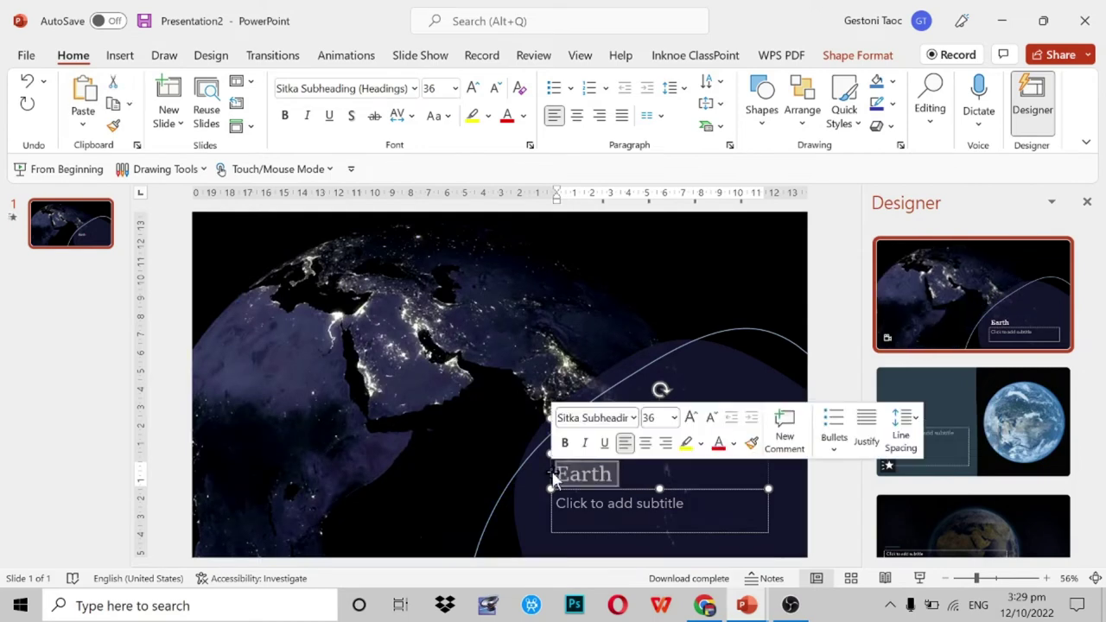
left_click(690, 419)
left_click(689, 419)
left_click(689, 419)
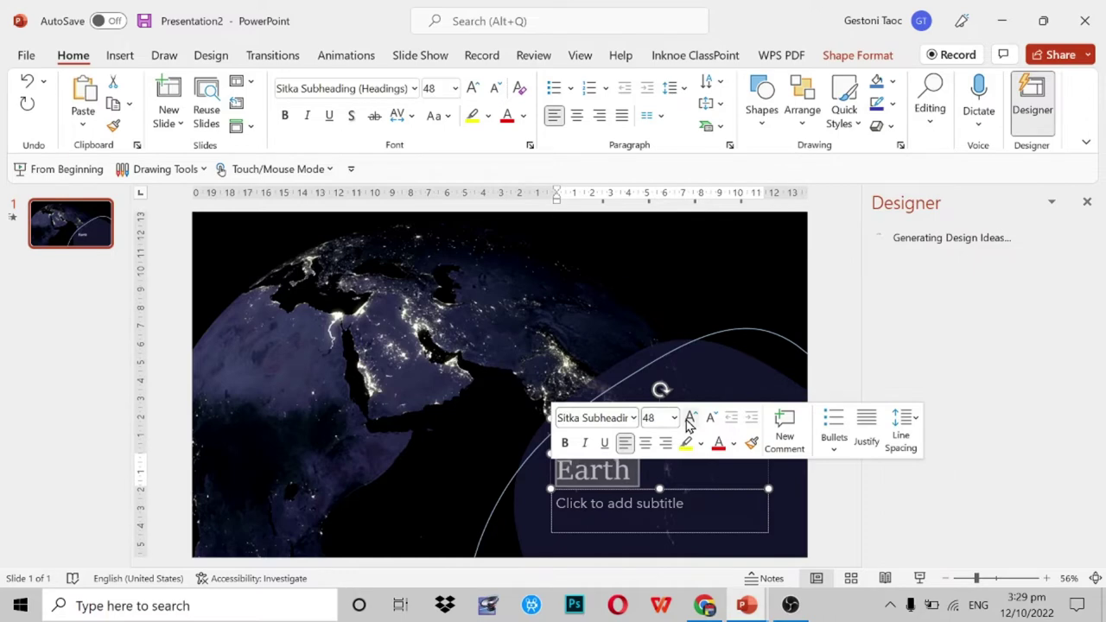
left_click(690, 419)
left_click(689, 419)
left_click(690, 419)
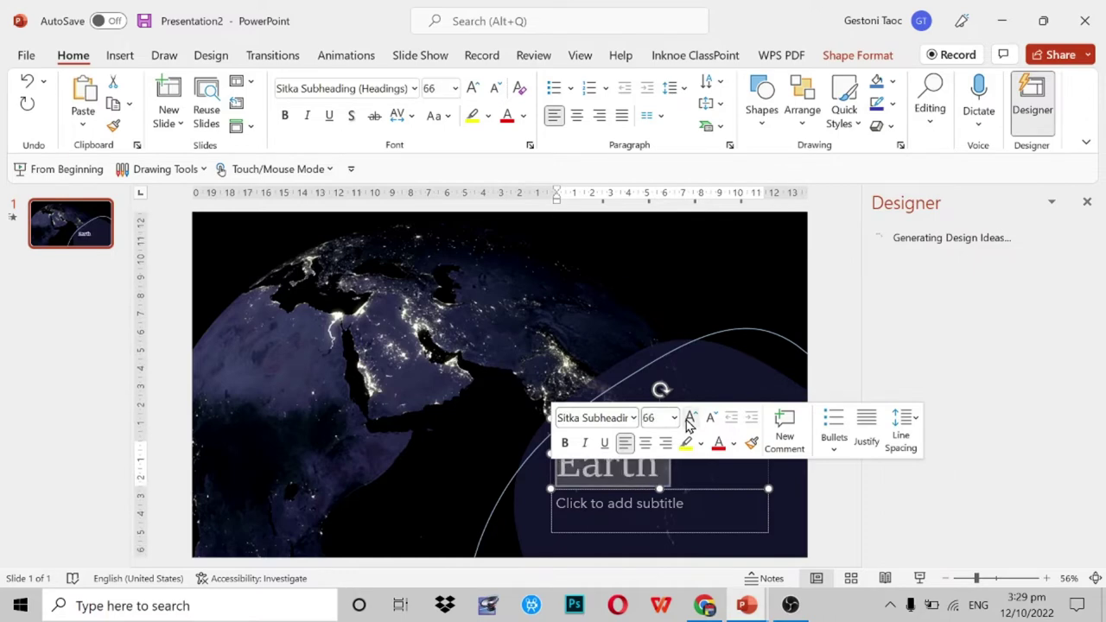
left_click(690, 420)
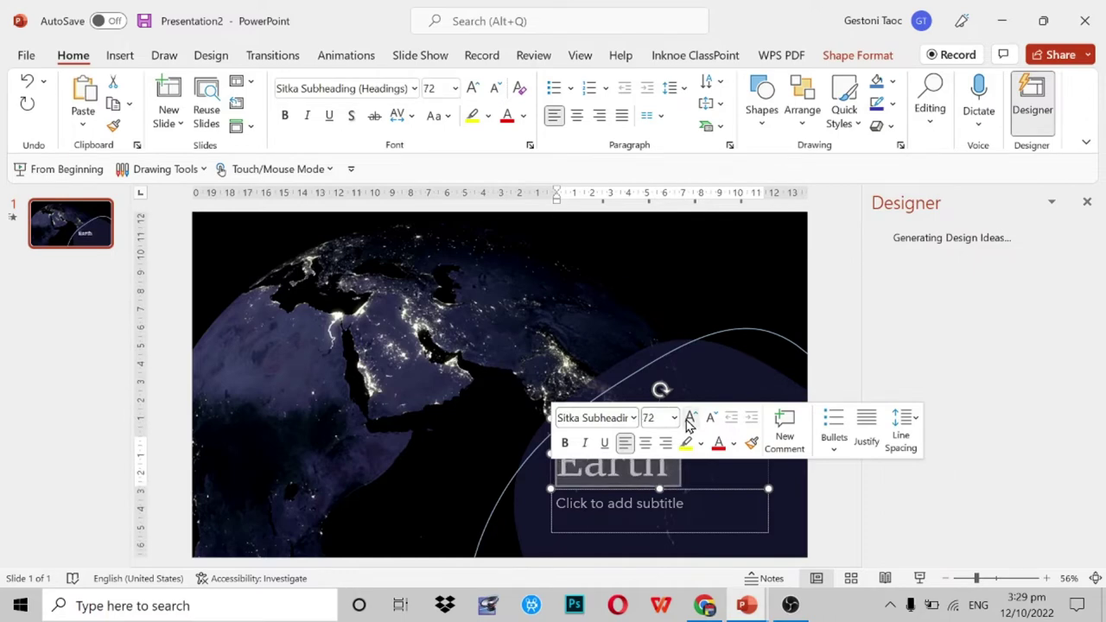
left_click(730, 251)
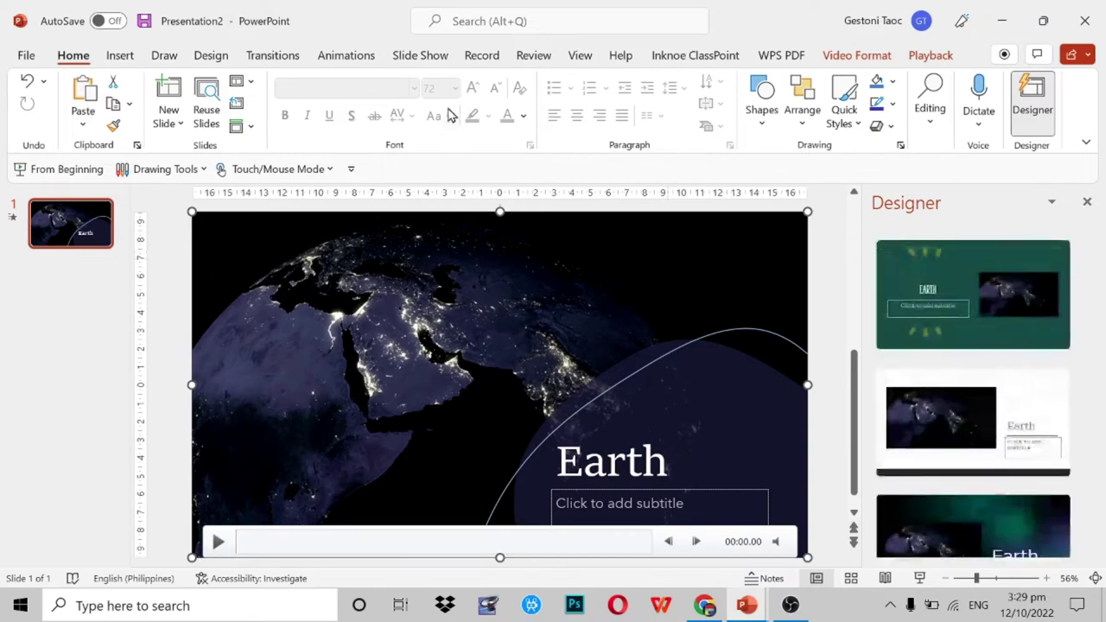
Run the slide show from the first slide, pause the globe video, and end the show.
left_click(418, 55)
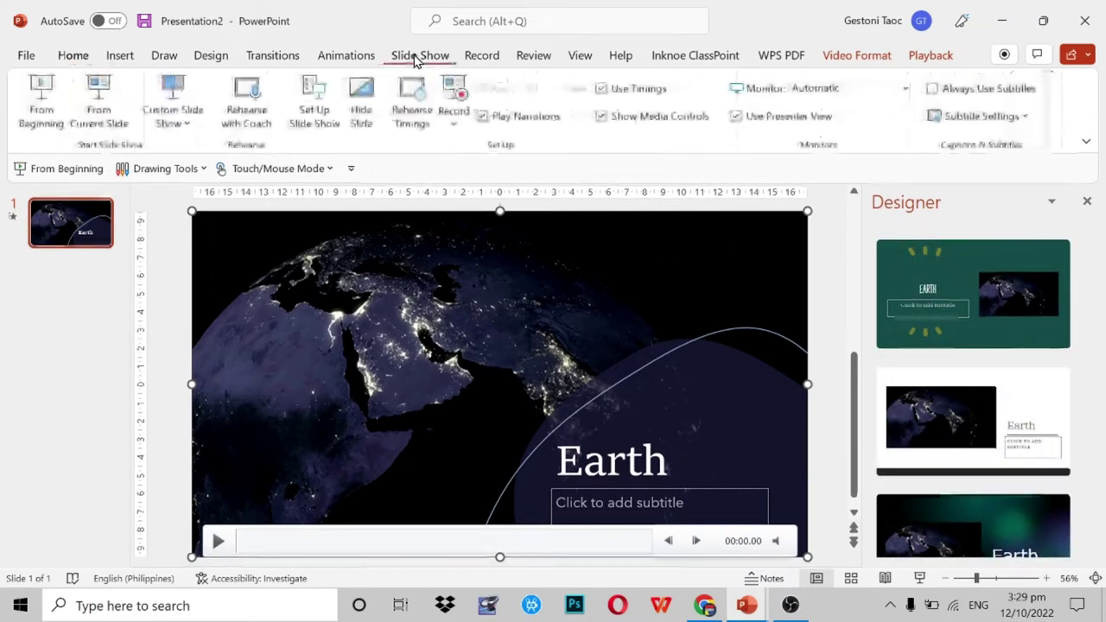
left_click(40, 117)
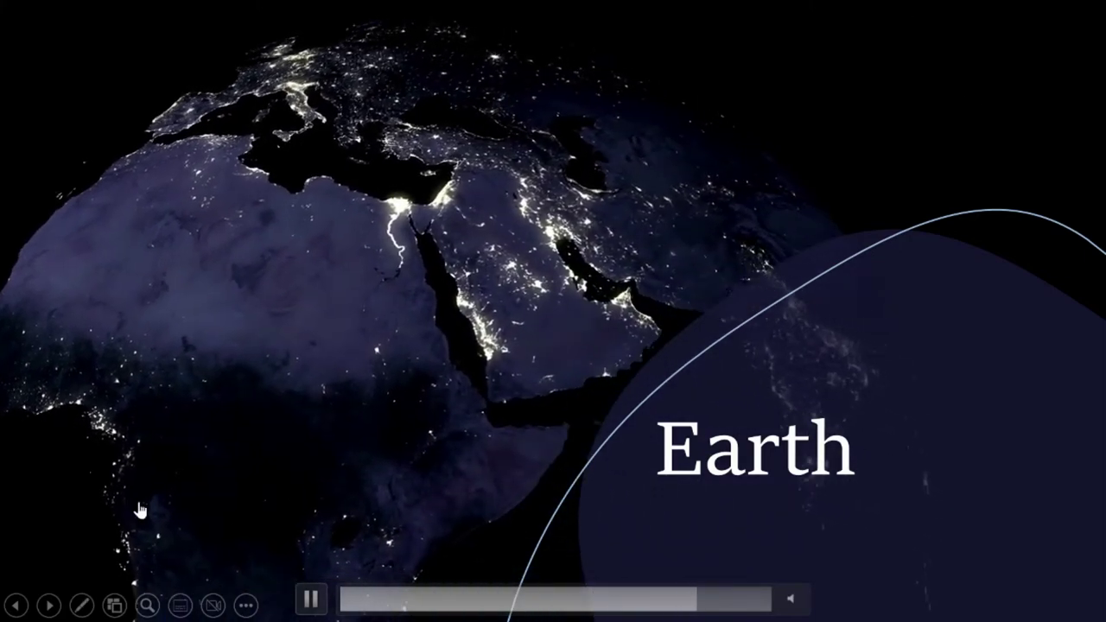
left_click(329, 420)
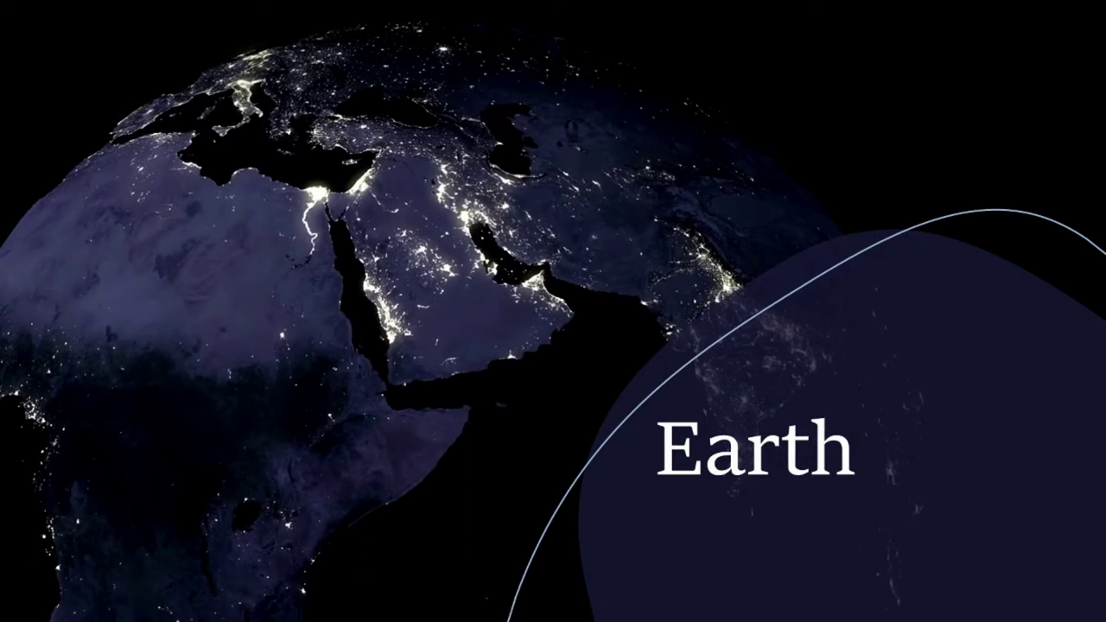
key("Escape")
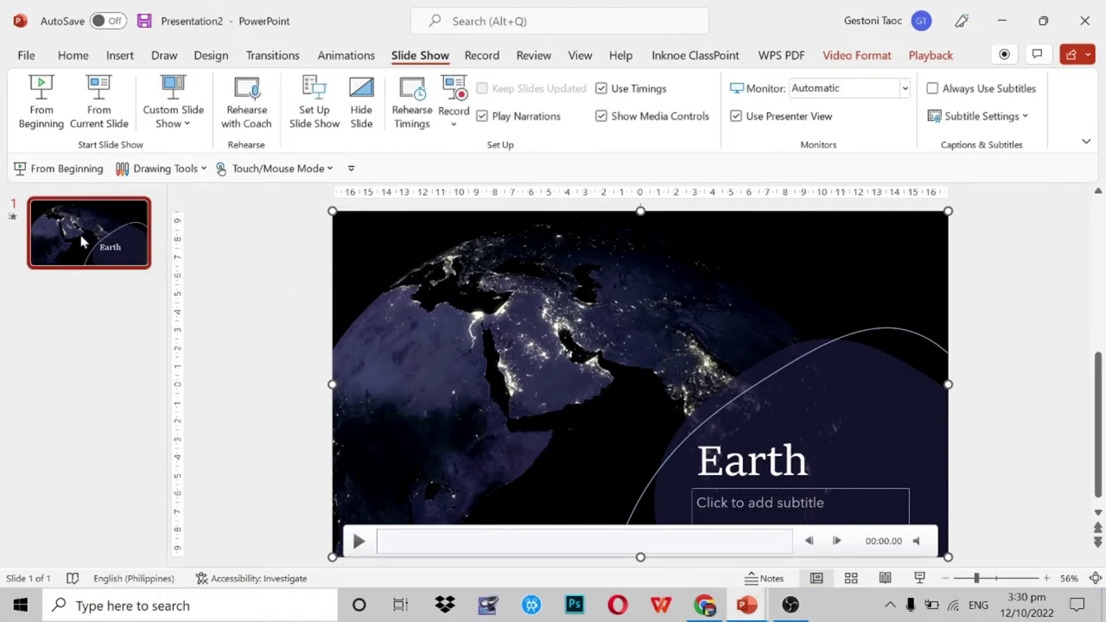
Add a second title-and-content slide with Ctrl+M, place the cursor in its body, and switch to Chrome.
key("ctrl+m")
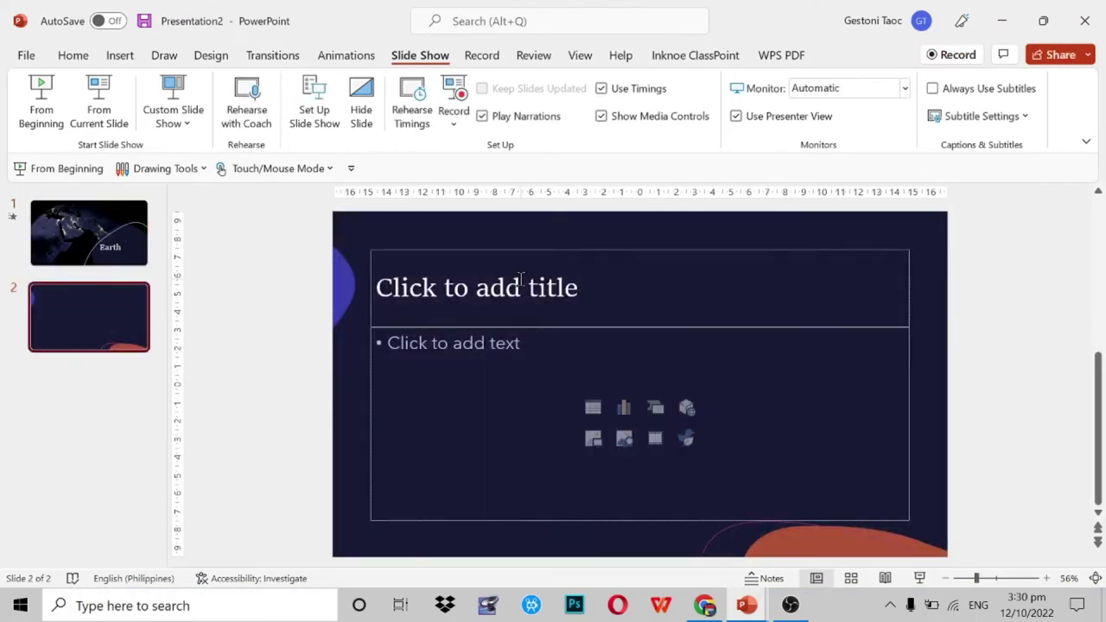
left_click(521, 279)
left_click(516, 344)
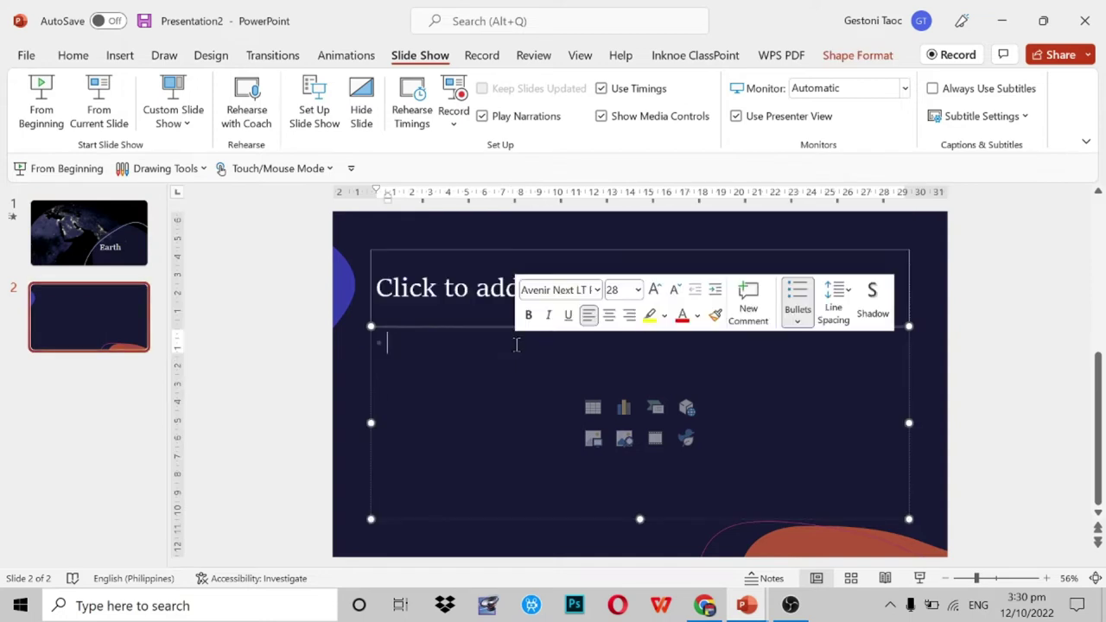
key("alt+Tab")
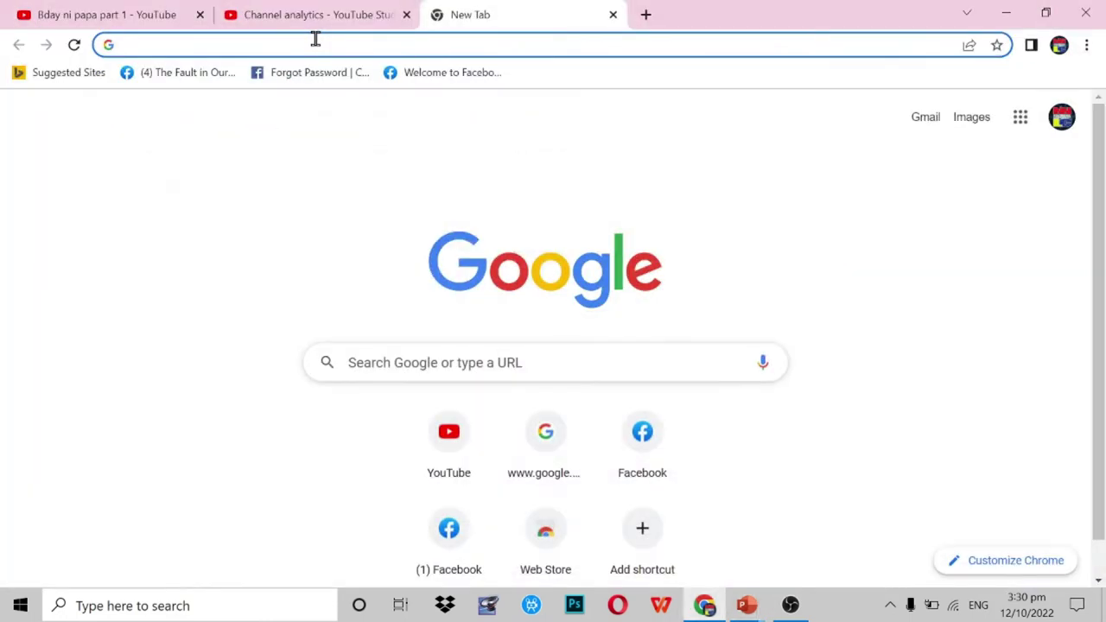
Load the Google homepage and search for 'earth'.
left_click(315, 38)
type("w")
key("Return")
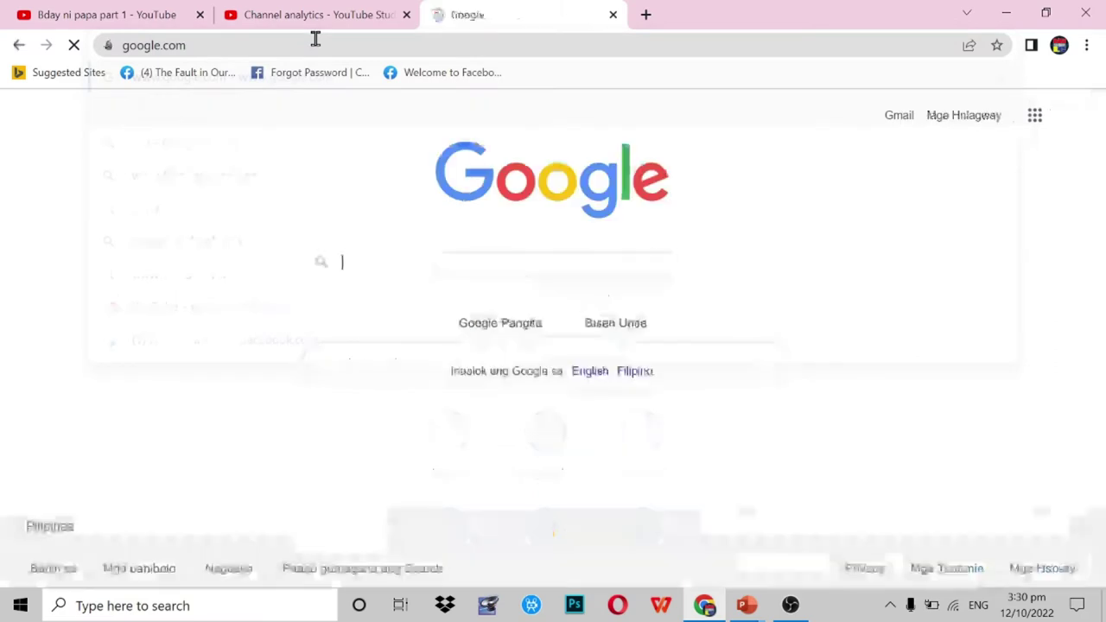
type("e")
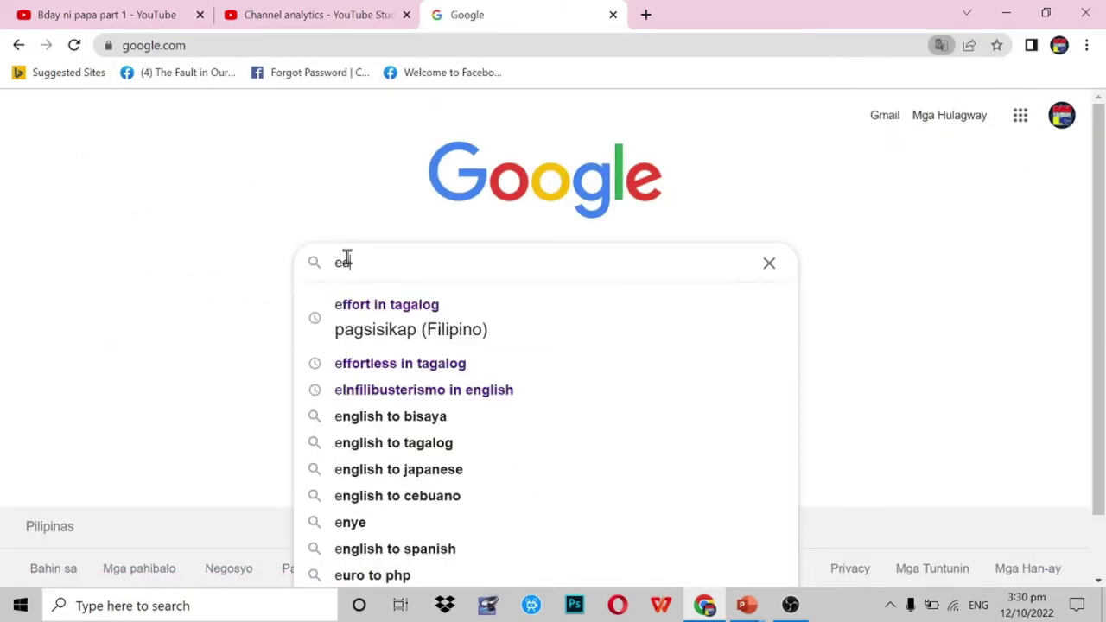
type("arth")
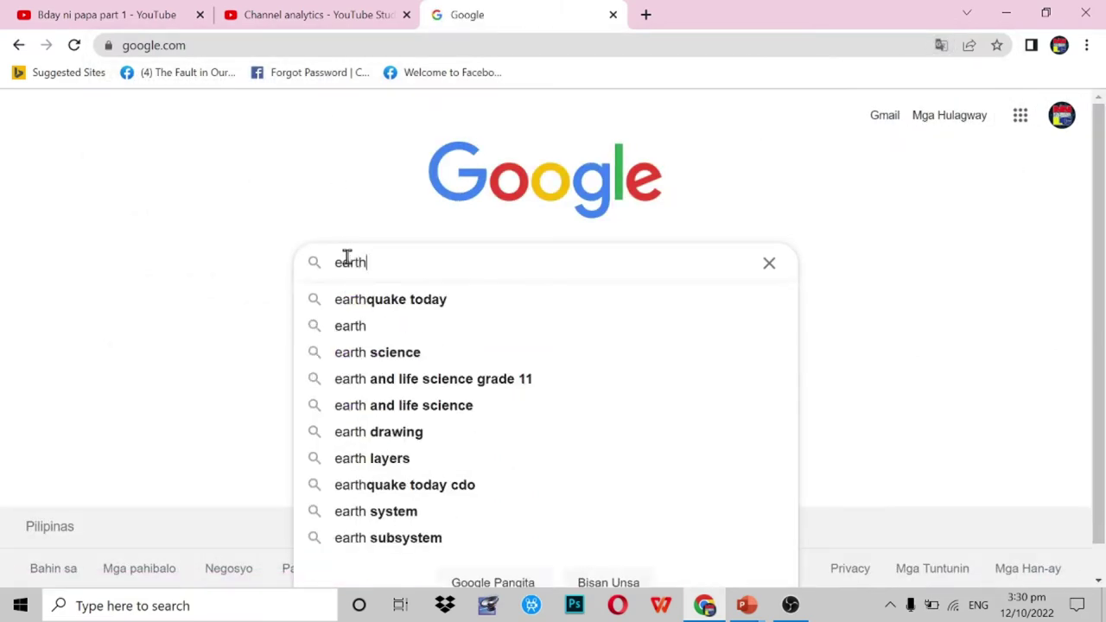
key("Return")
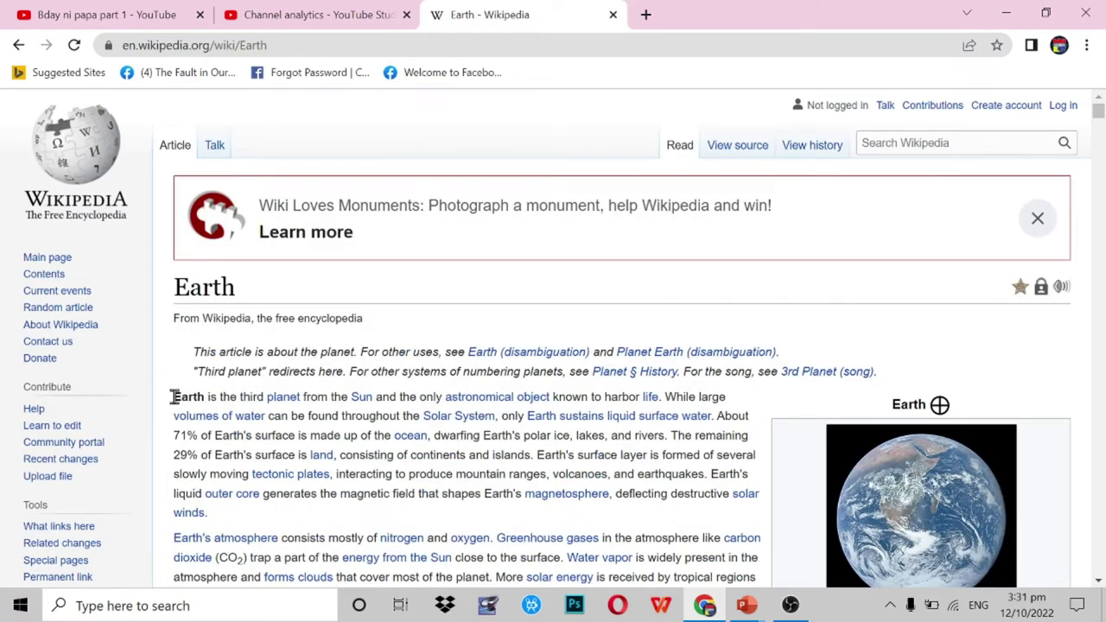
Select the Earth article's first two sentences, through 'liquid surface water.', and return to PowerPoint.
left_click_drag(173, 397, 474, 412)
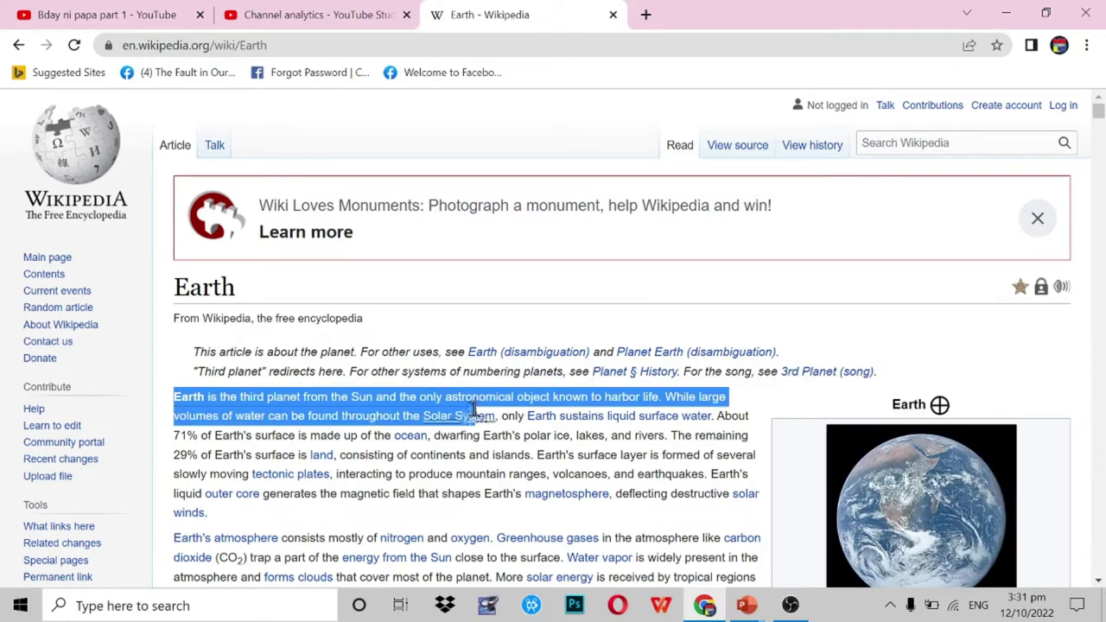
left_click_drag(473, 412, 713, 430)
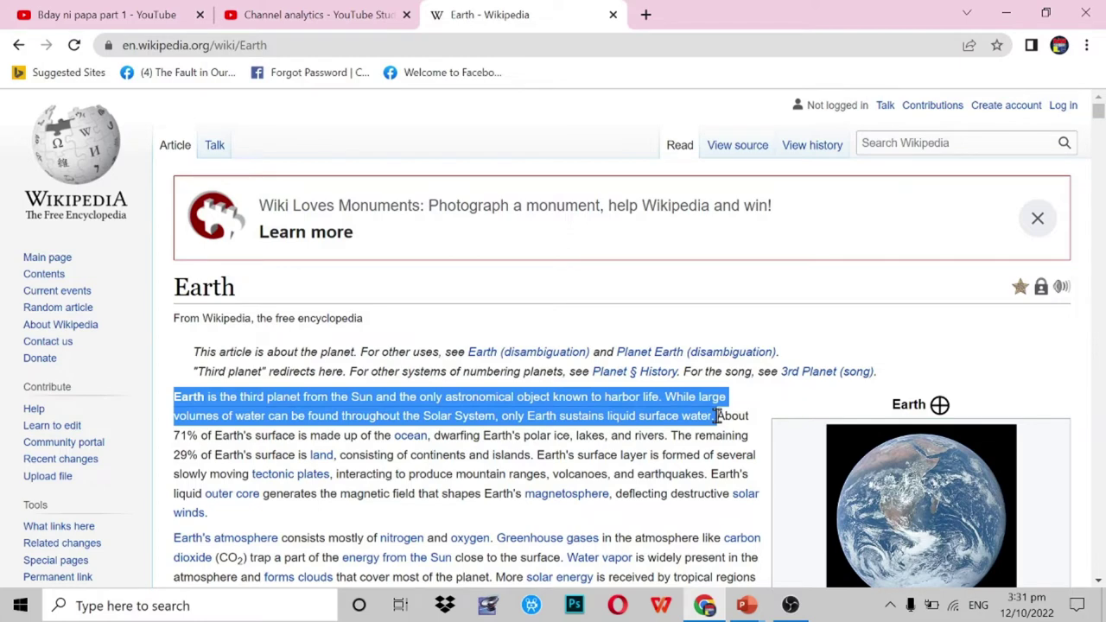
left_click(747, 605)
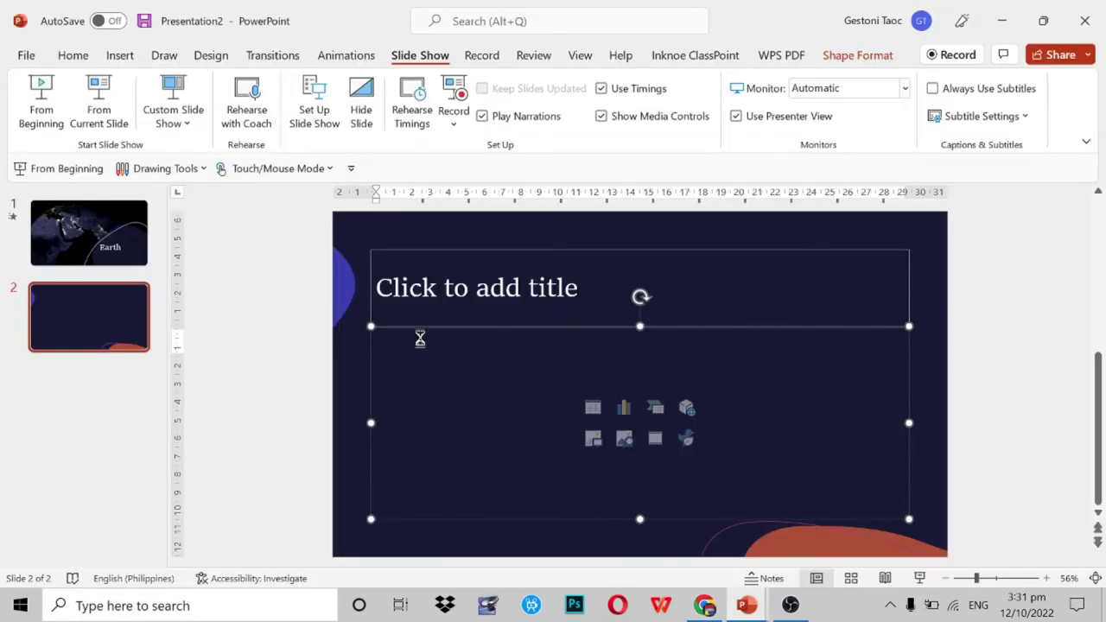
Paste the Wikipedia text into slide 2's body as Keep Text Only, without the pink links.
key("ctrl+v")
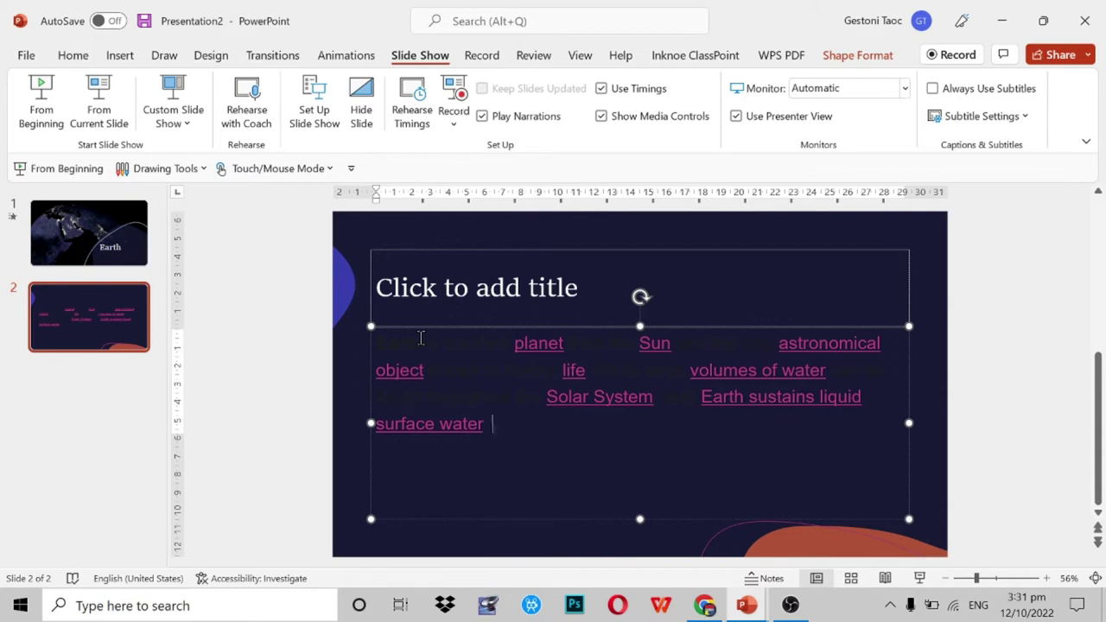
key("ctrl+z")
right_click(421, 337)
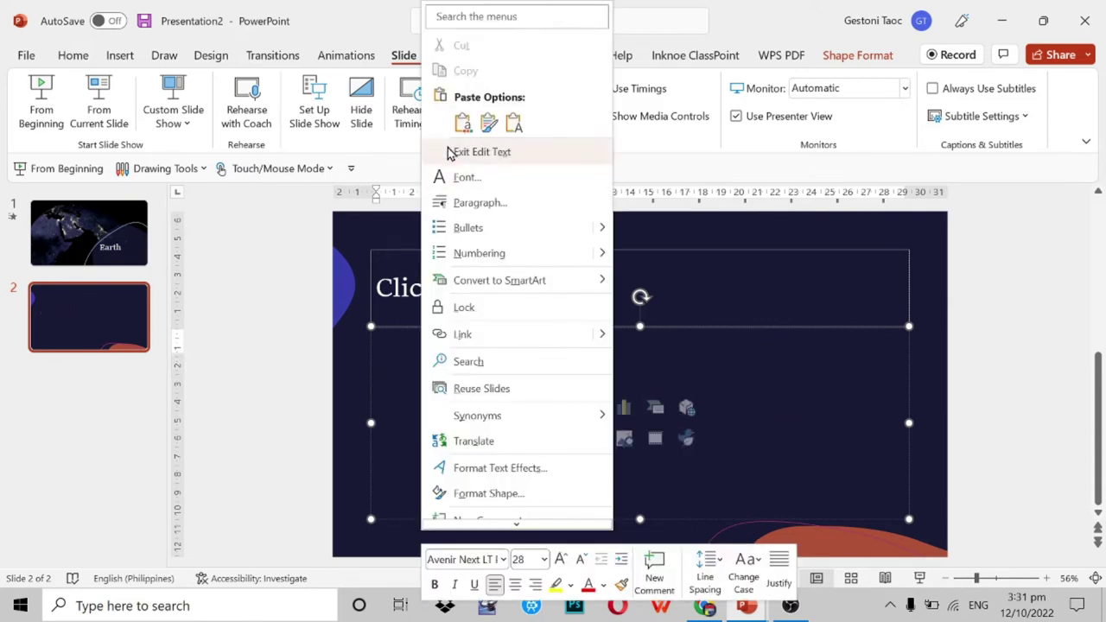
left_click(487, 125)
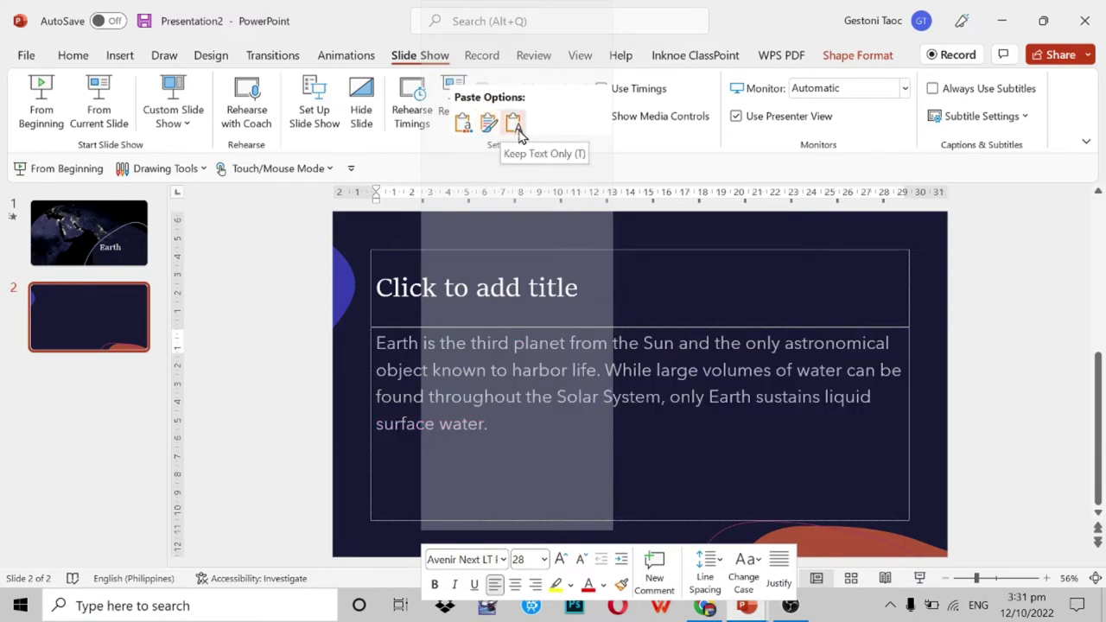
left_click(515, 123)
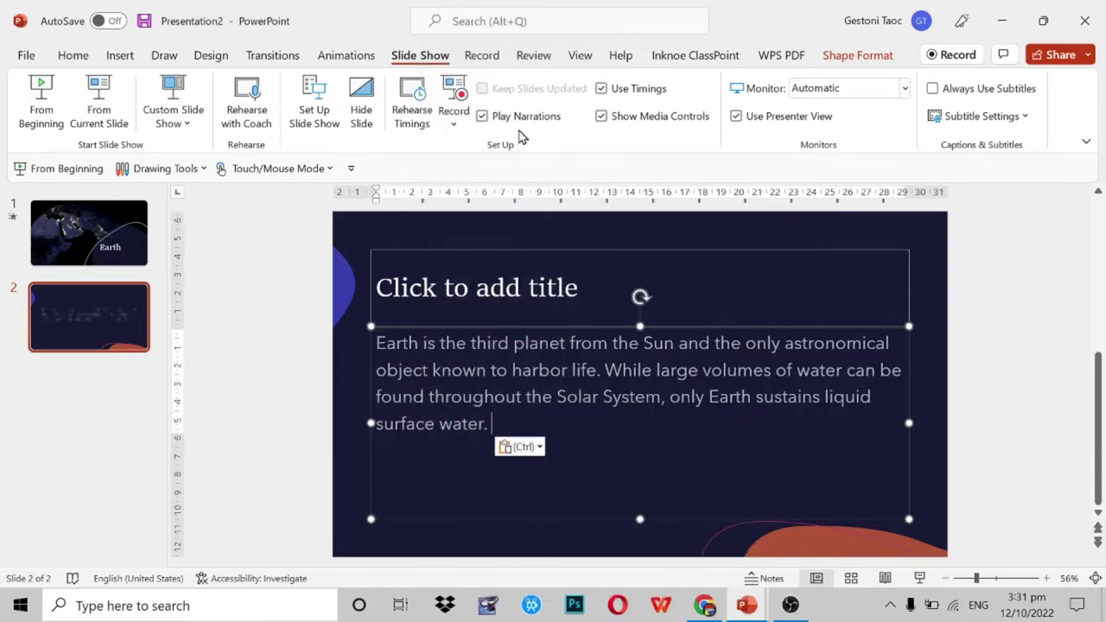
Indent the paragraph's first line with Tab and select the whole paragraph.
left_click(377, 343)
key("Tab")
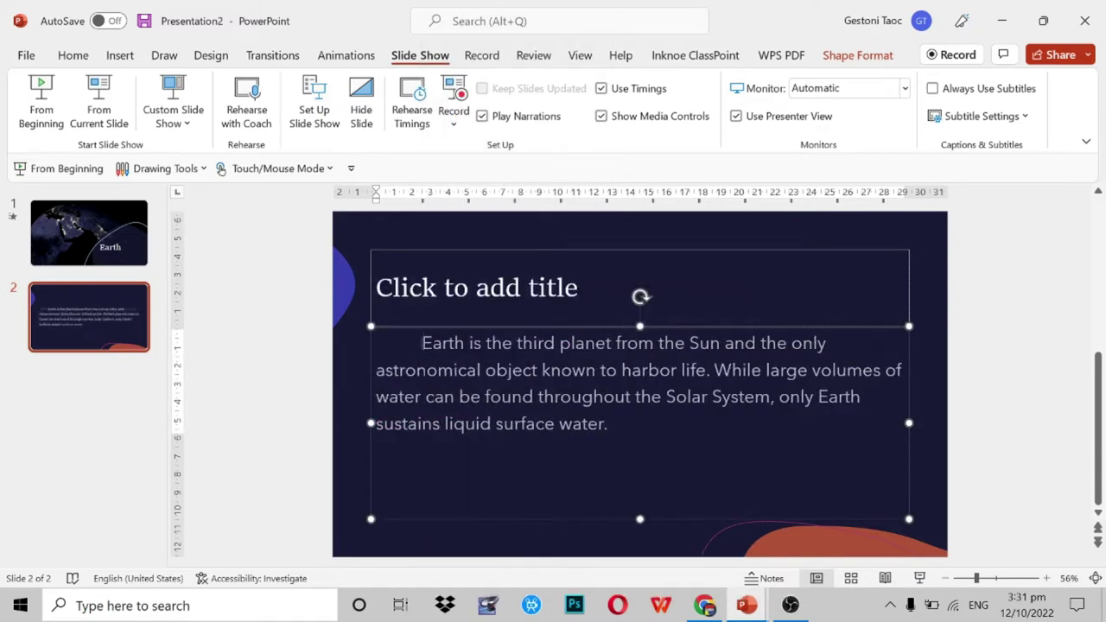
left_click_drag(611, 424, 432, 345)
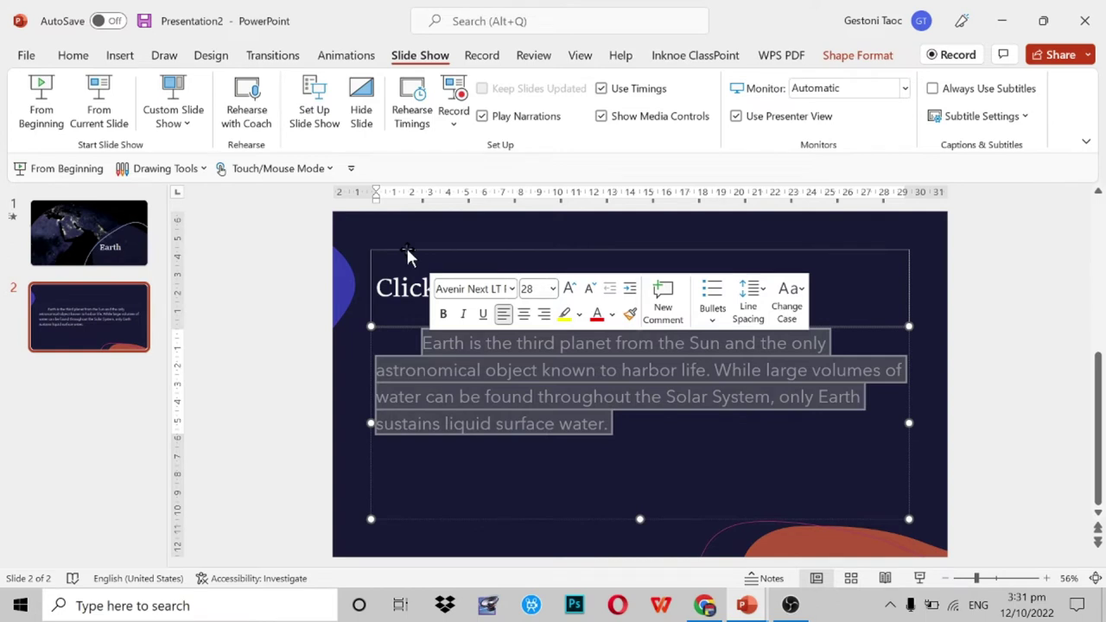
Apply Justify alignment to the Earth paragraph from the Home ribbon, then deselect the text box.
key("ctrl+j")
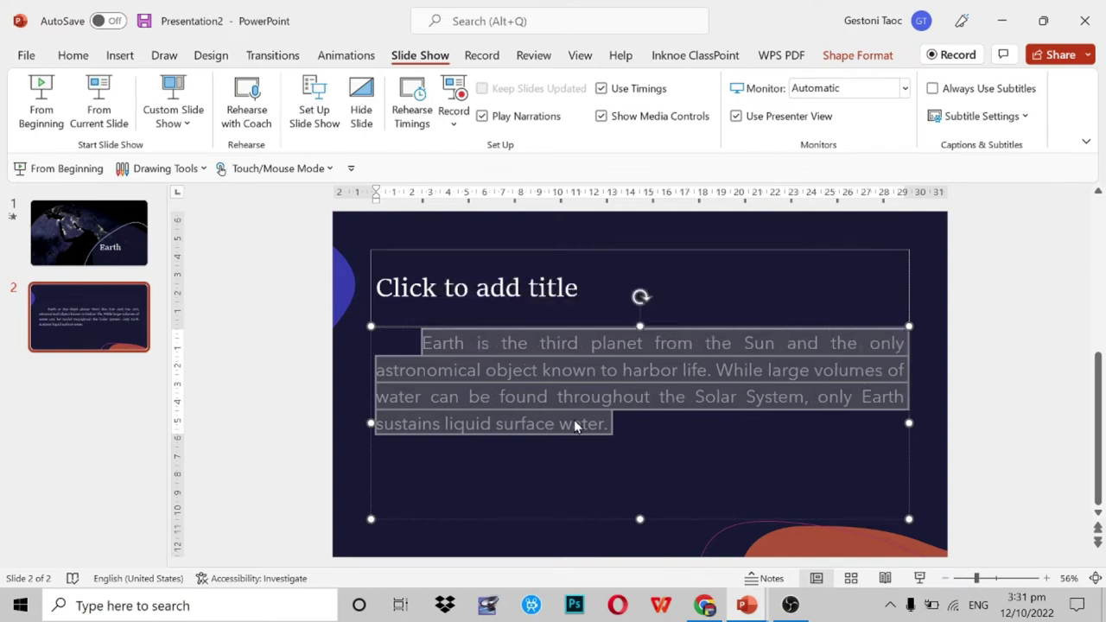
key("ctrl+l")
left_click(73, 55)
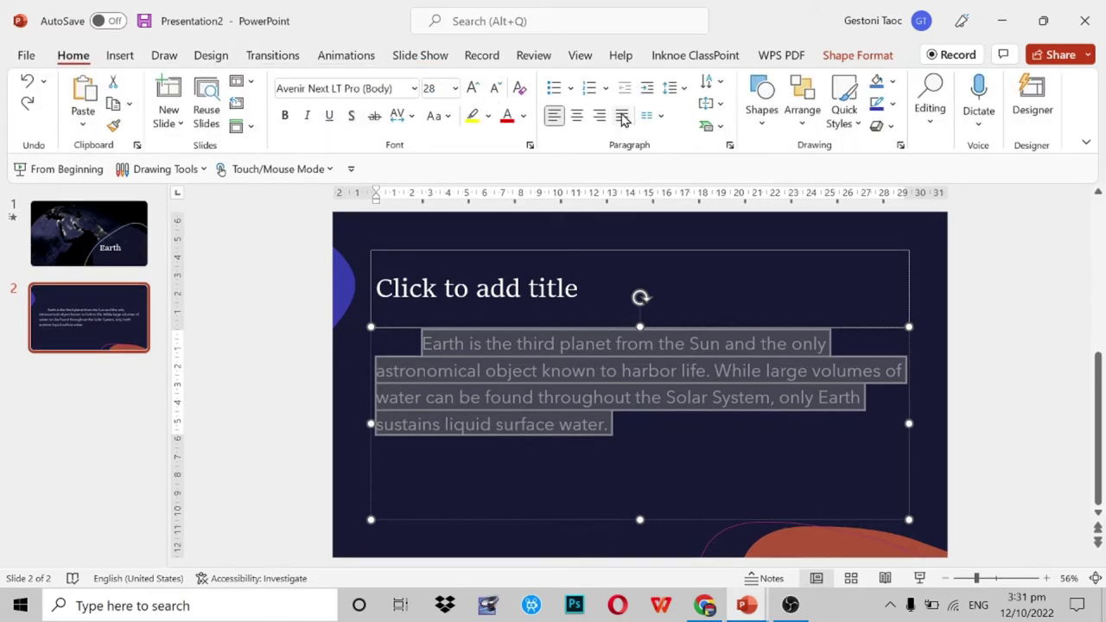
left_click(622, 116)
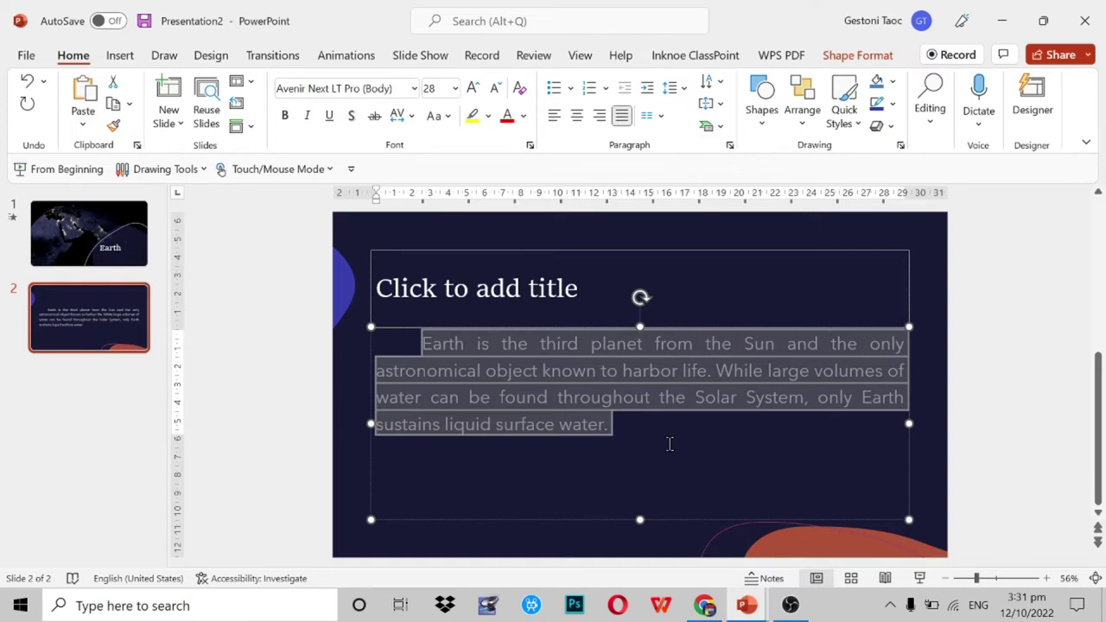
left_click(924, 351)
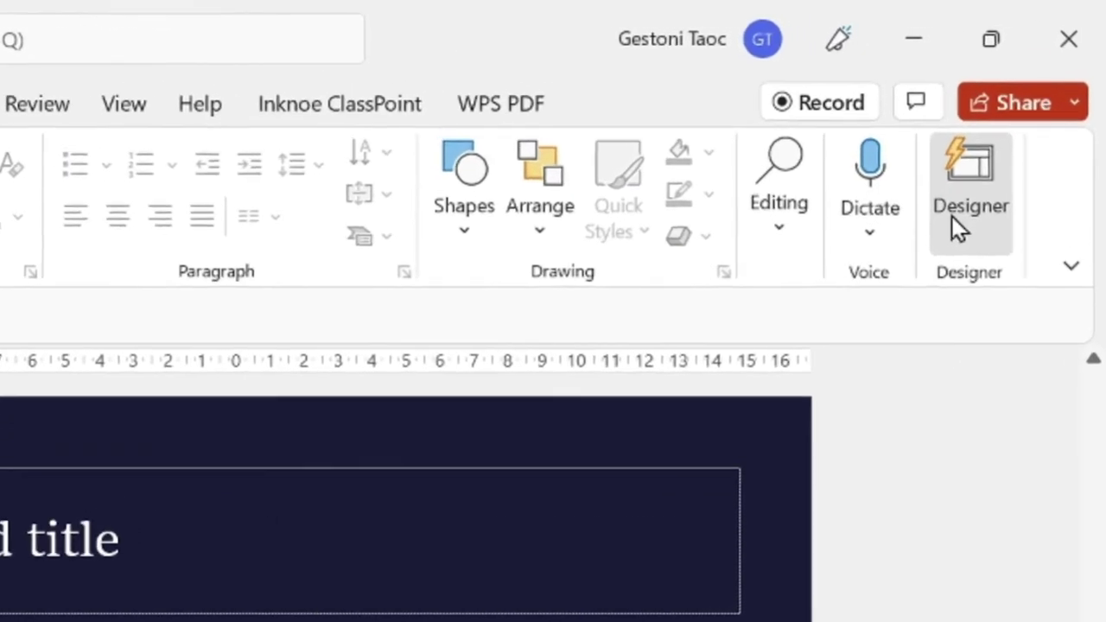
Apply the Designer layout with the large orange blob on the right to slide 2.
left_click(952, 216)
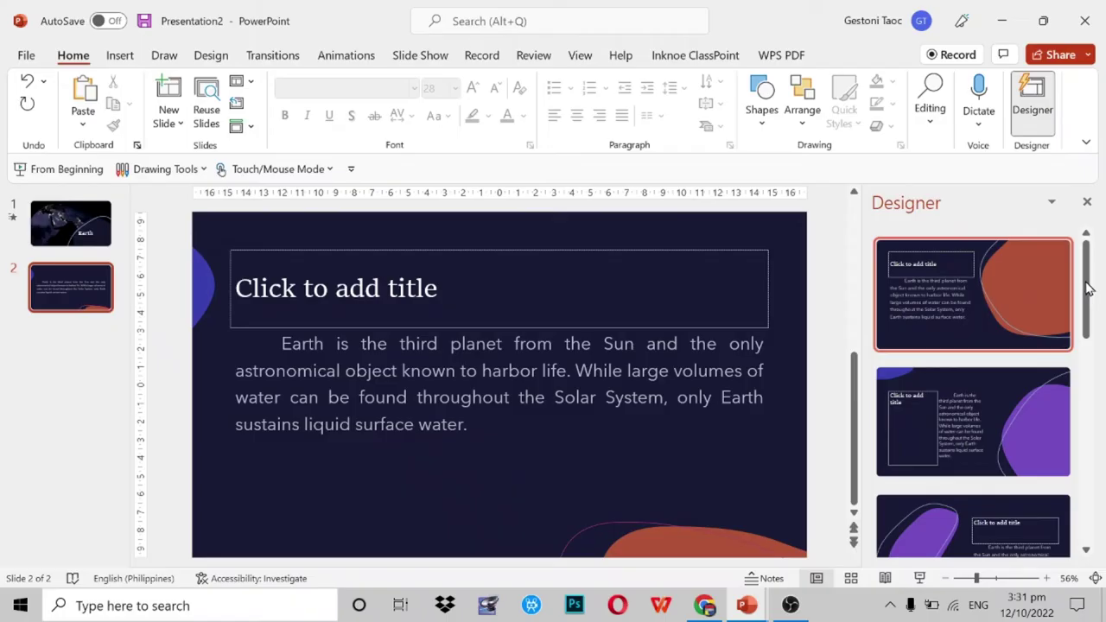
mouse_move(1088, 288)
left_mouse_down()
mouse_move(1105, 508)
mouse_move(1071, 272)
left_mouse_up()
left_click(964, 312)
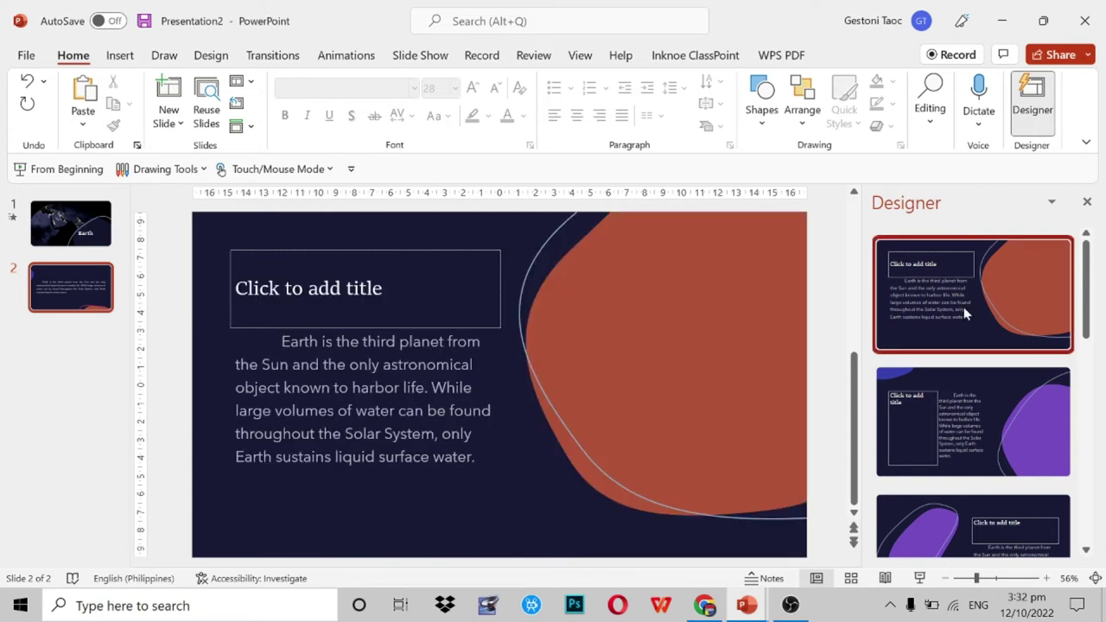
left_click(403, 328)
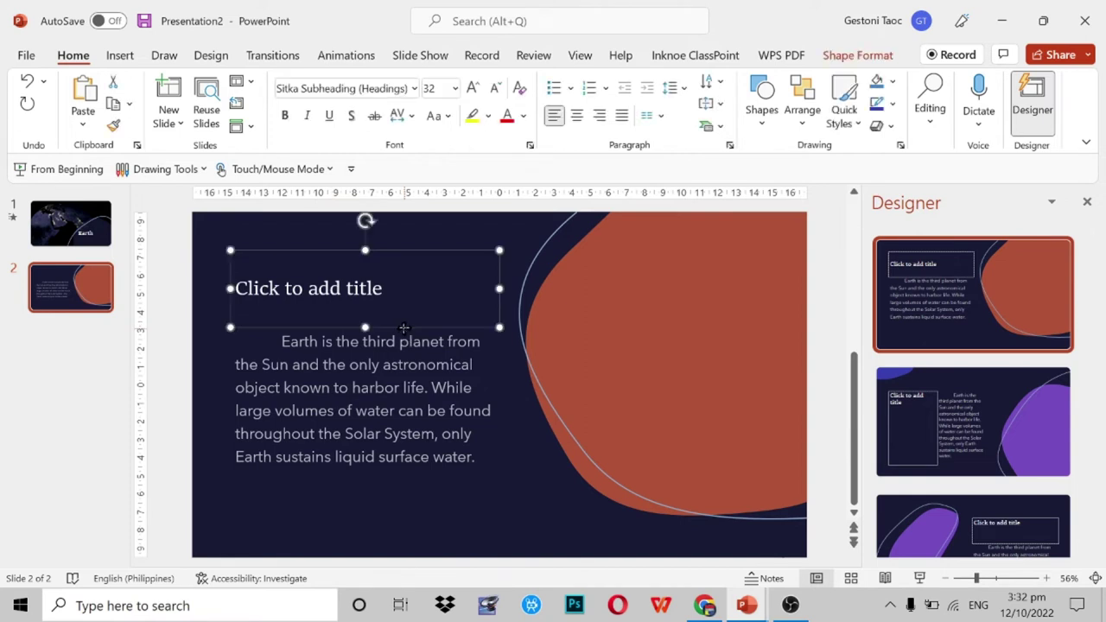
Delete the empty title and move and enlarge the Earth text box to fill the left side.
key("Delete")
left_click(445, 413)
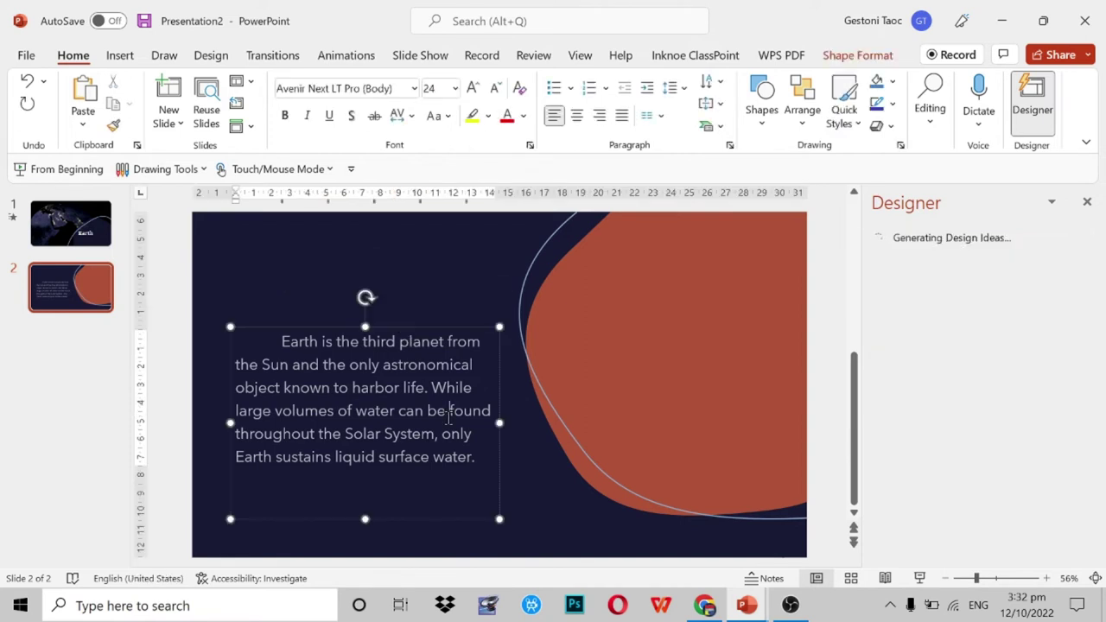
key("ctrl+a")
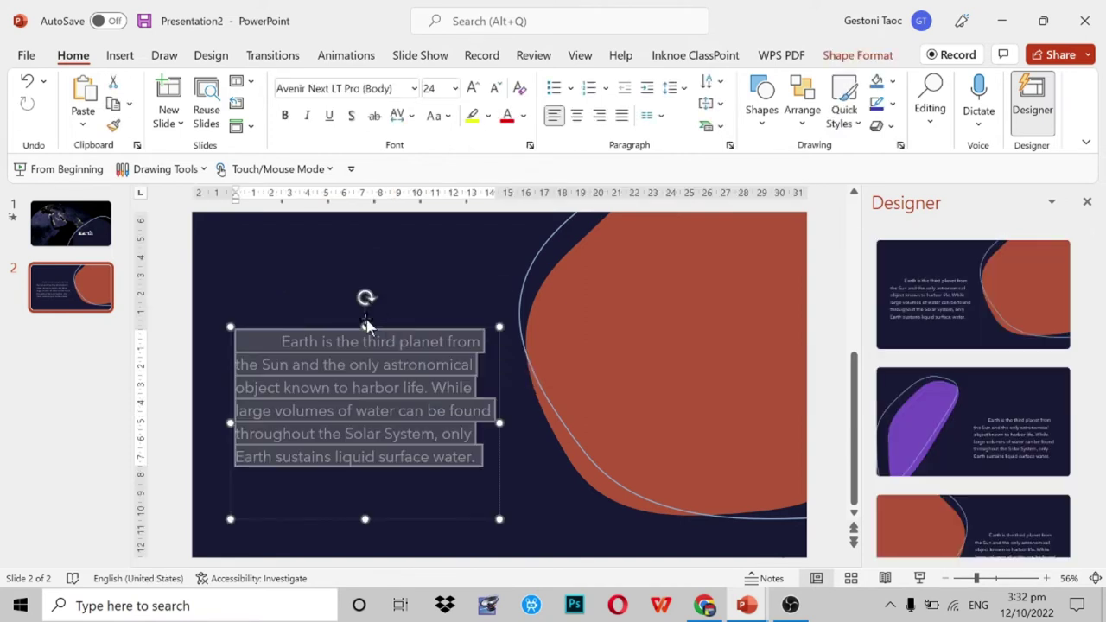
left_click_drag(365, 327, 365, 240)
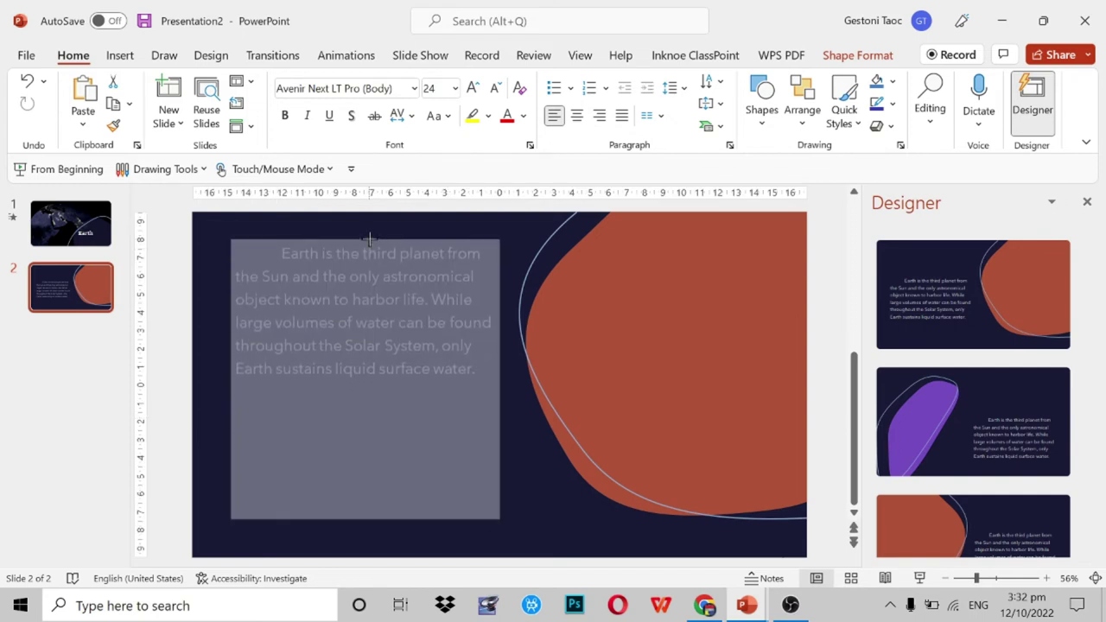
left_click_drag(230, 380, 212, 380)
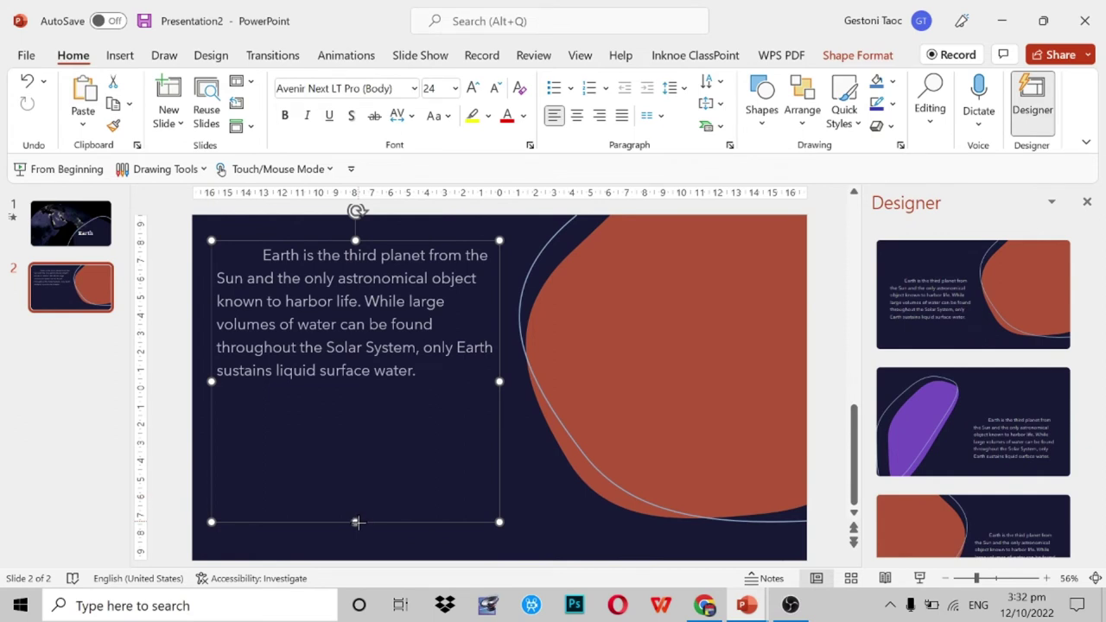
left_click_drag(357, 522, 356, 548)
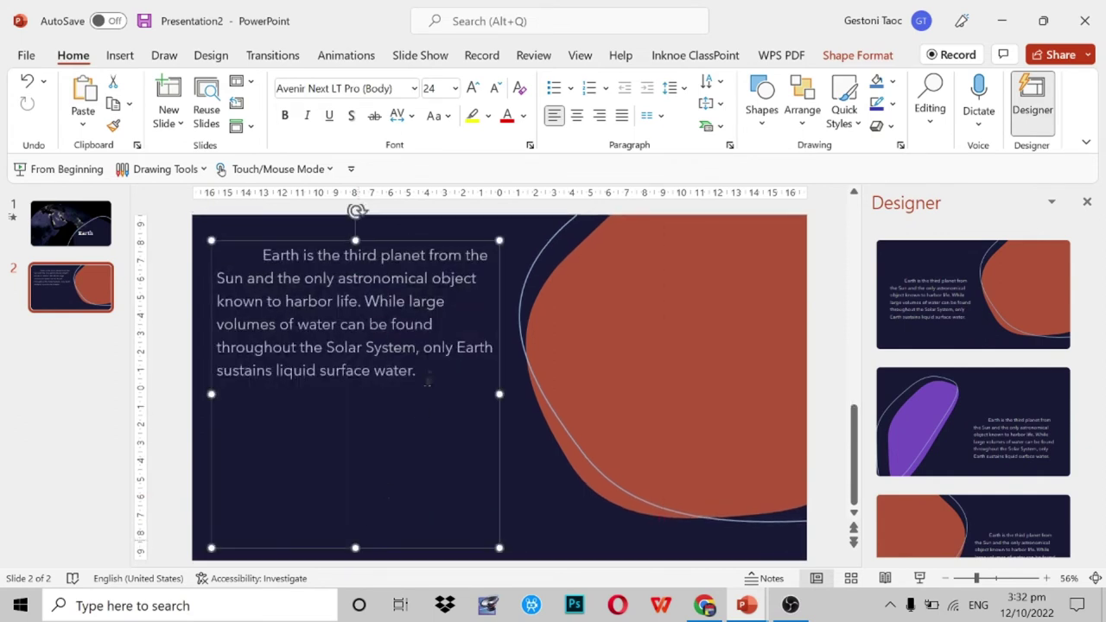
Enlarge the Earth paragraph to 33 pt and justify it.
triple_click(426, 372)
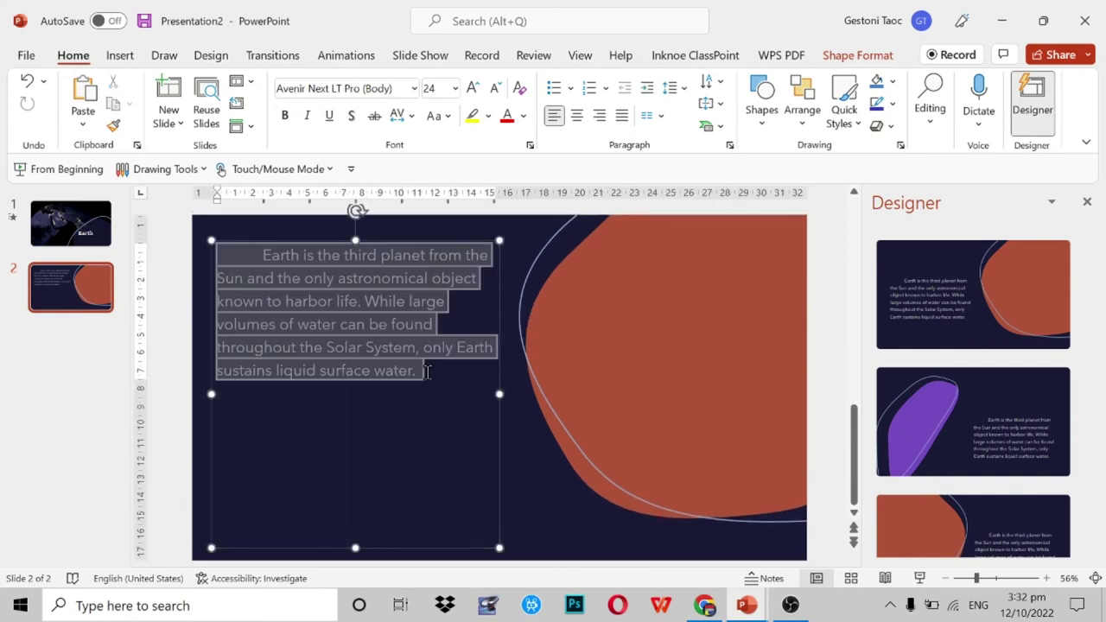
left_click(473, 92)
left_click(472, 91)
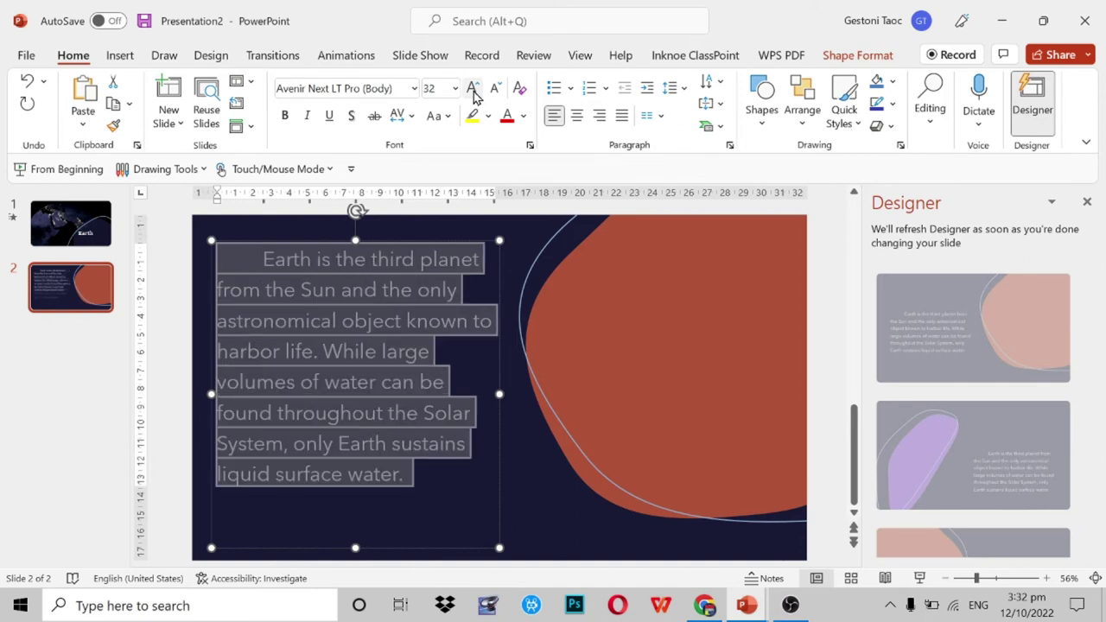
left_click(472, 92)
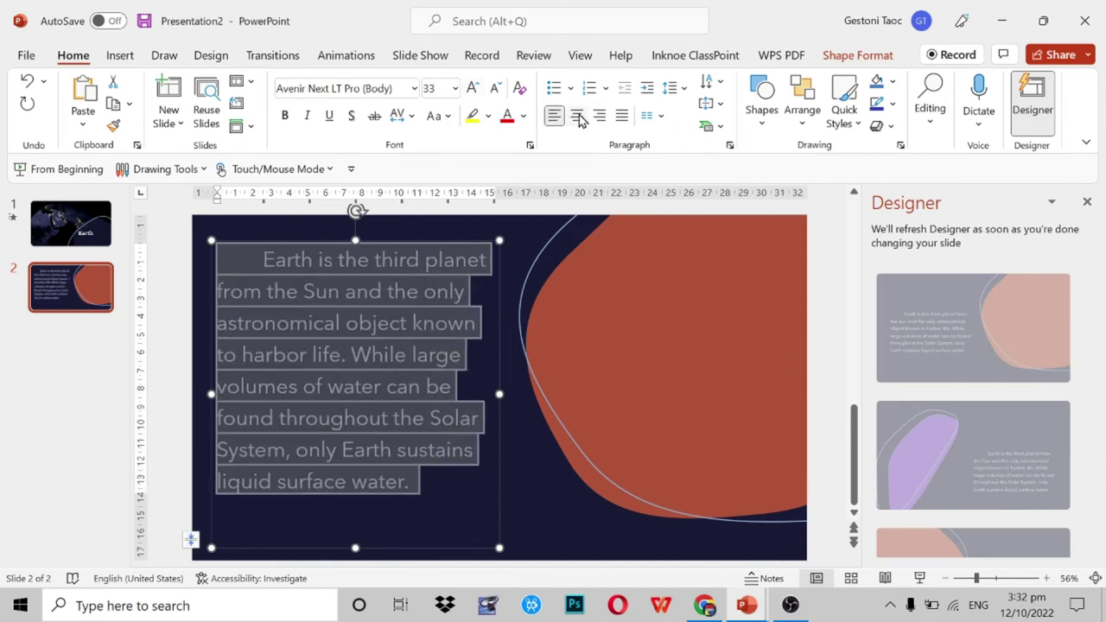
left_click(620, 121)
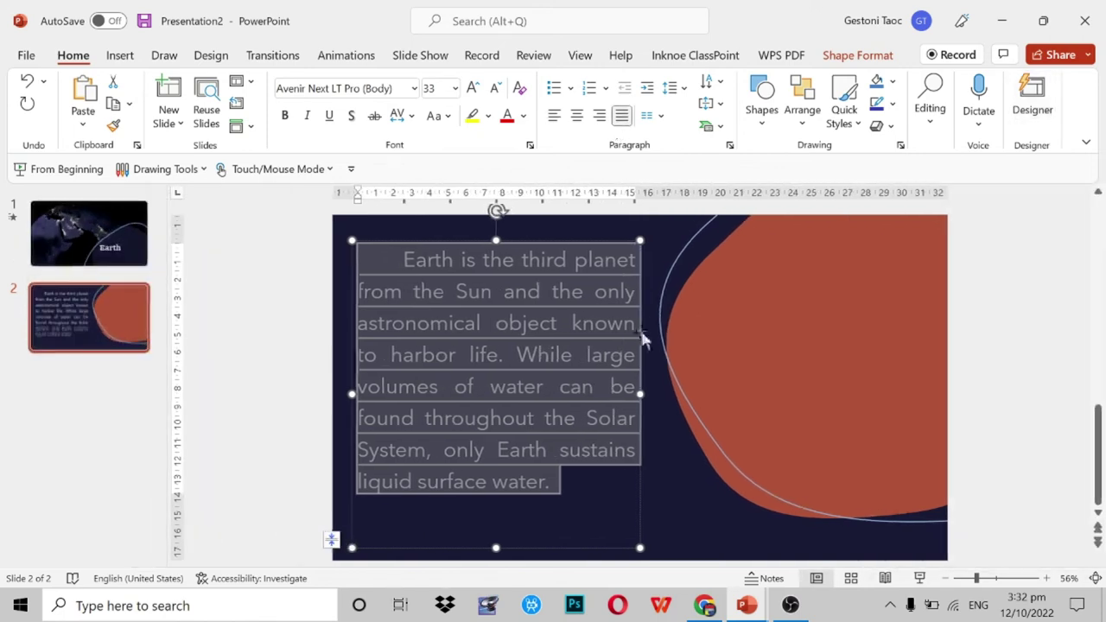
left_click(675, 440)
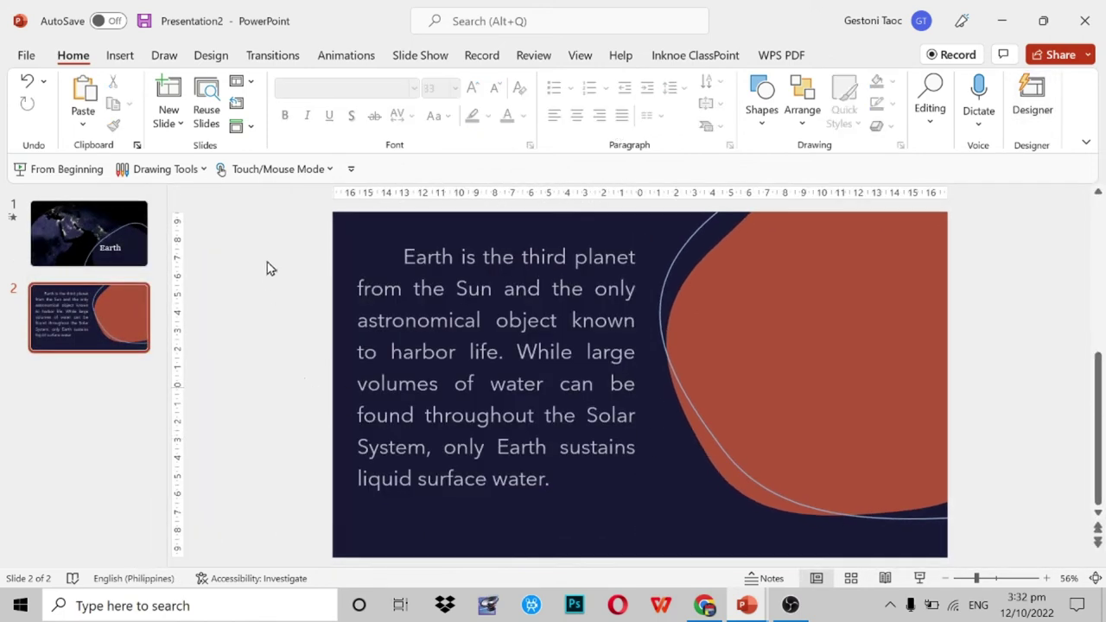
Play the slideshow from the title slide, advance to the Earth text slide, then end it.
left_click(418, 57)
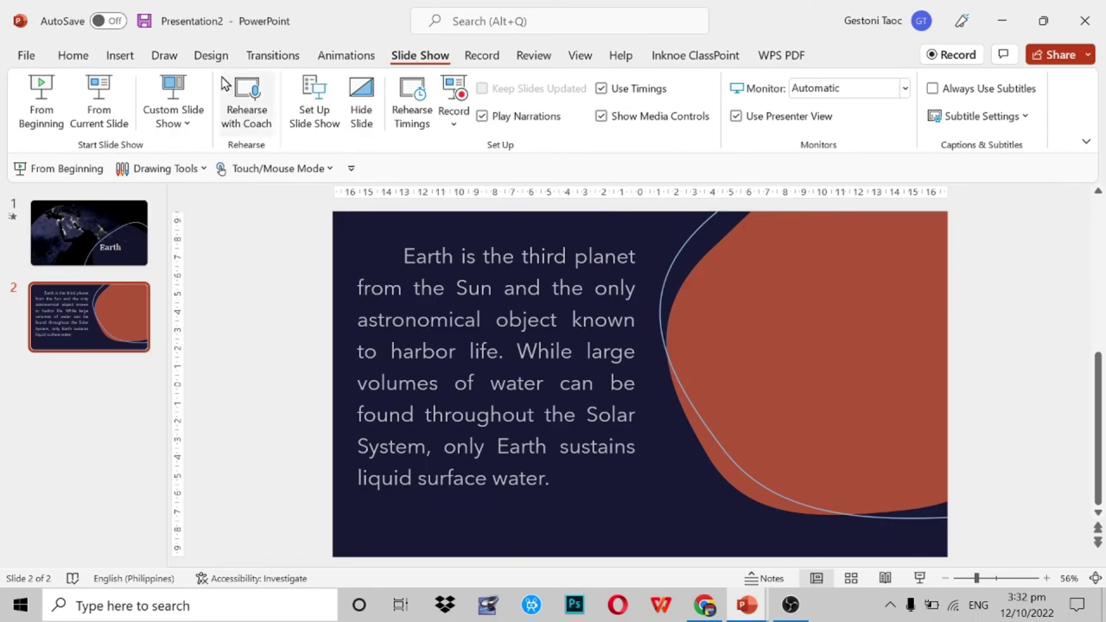
left_click(48, 115)
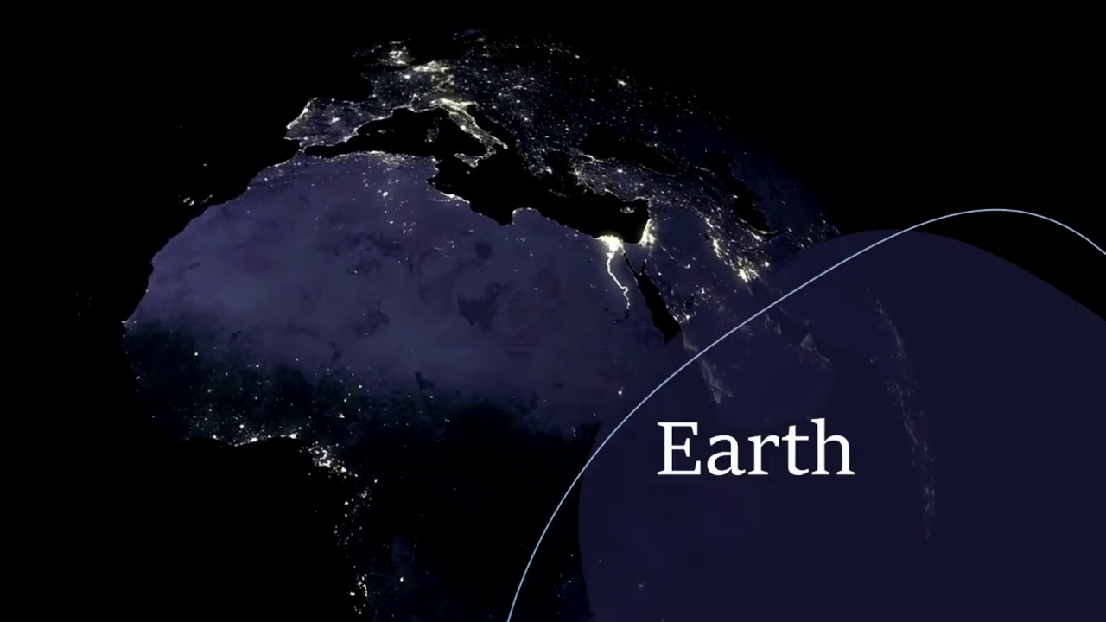
key("Right")
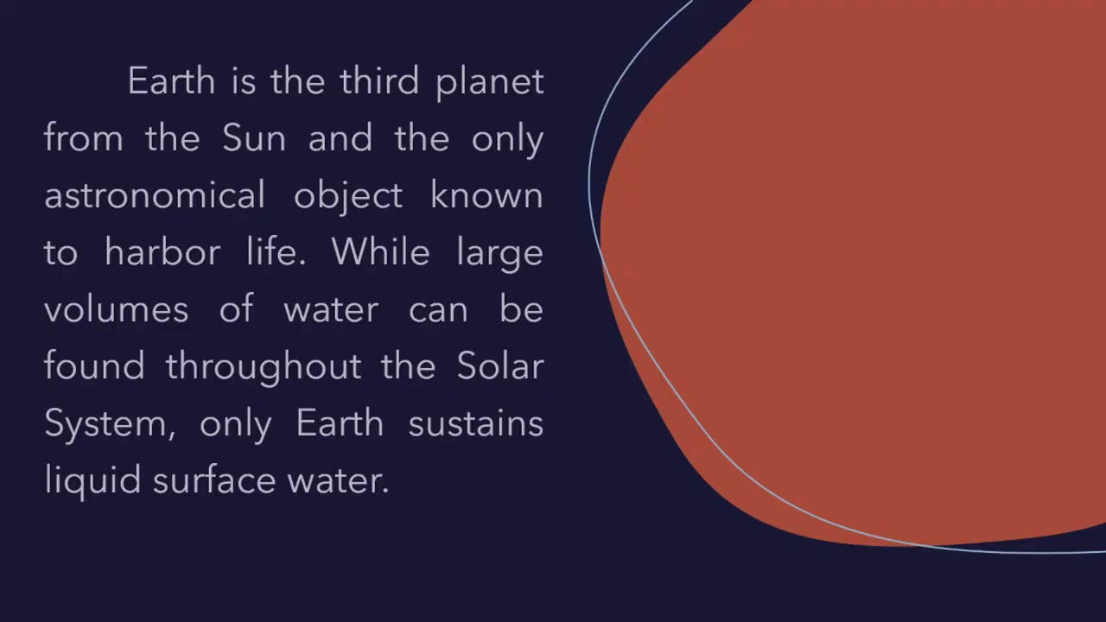
key("Escape")
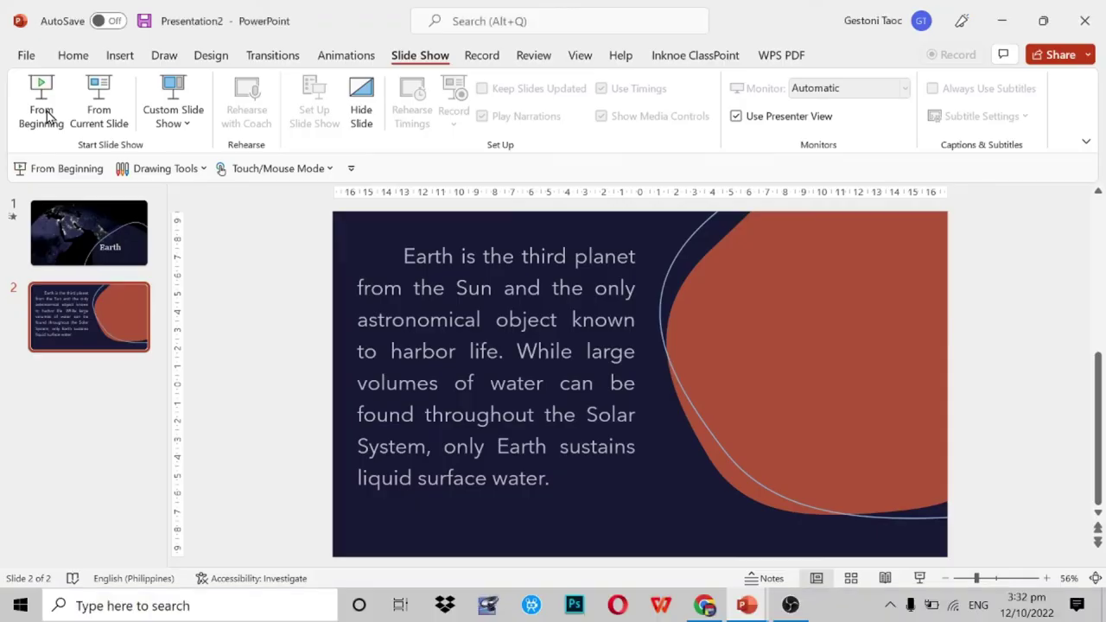